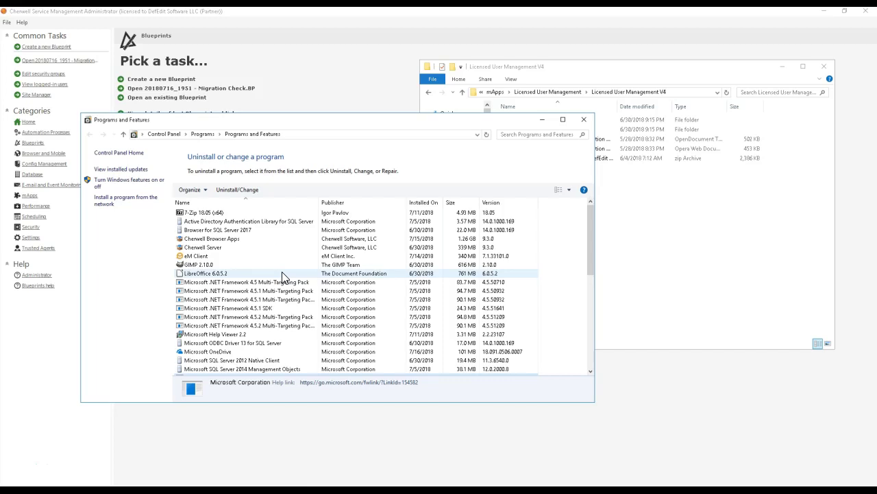
- Select LibreOffice 6.0.5.2 among the installed programs and view which LibreOffice applications are available to launch
click(283, 275)
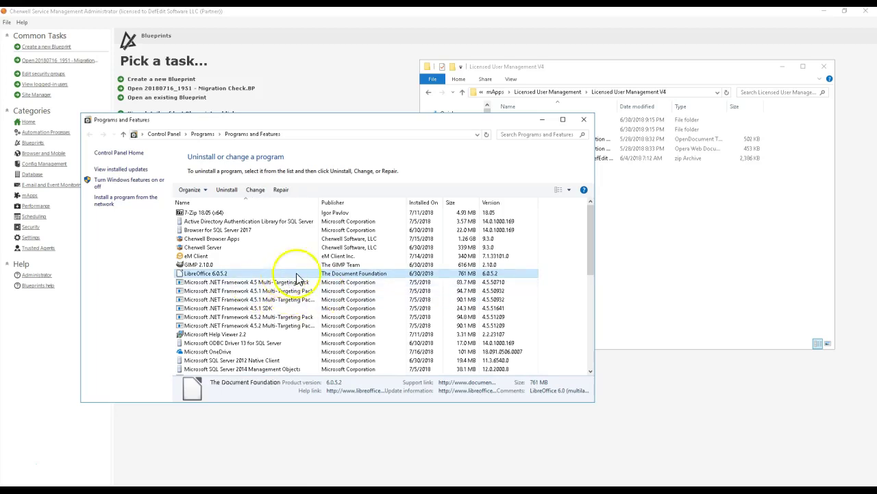
click(662, 254)
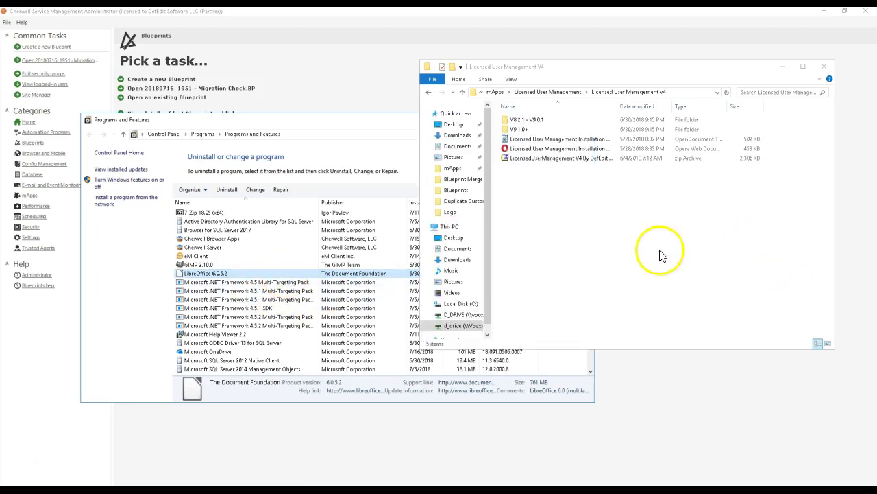
click(542, 209)
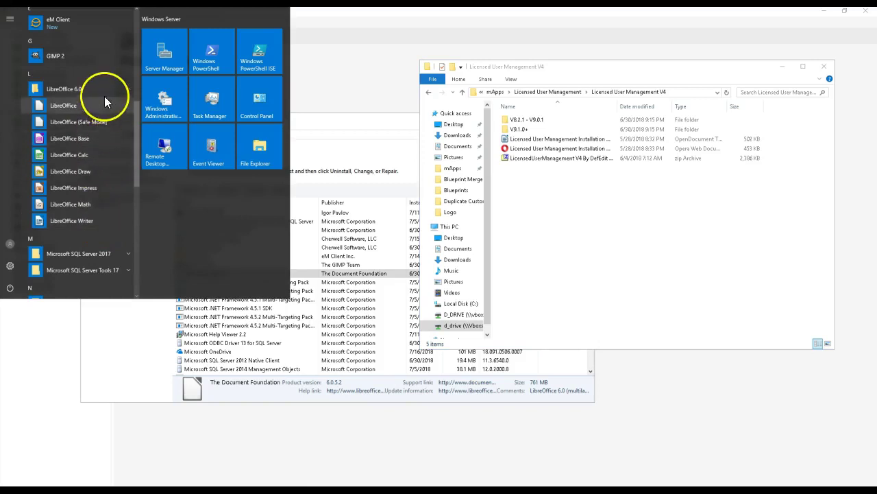
click(542, 223)
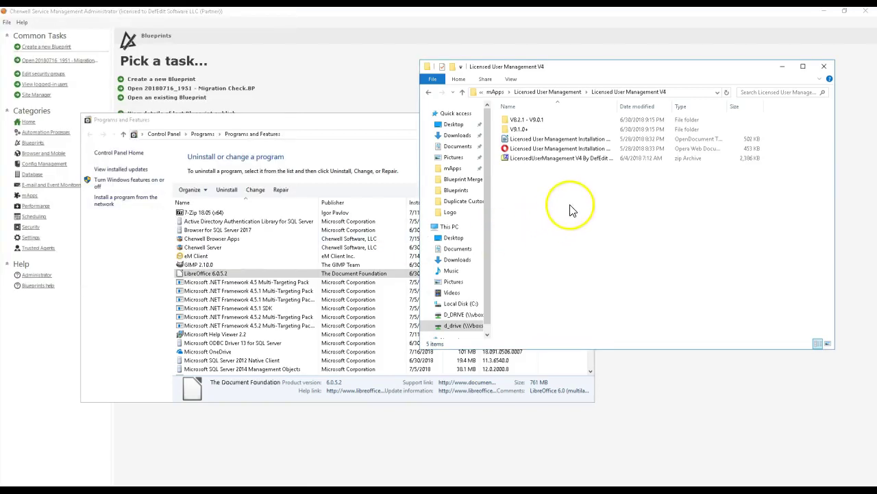
- Open the Licensed User Management Installation Guide OpenDocument file for viewing in LibreOffice Writer, and close it
click(558, 140)
double_click(559, 141)
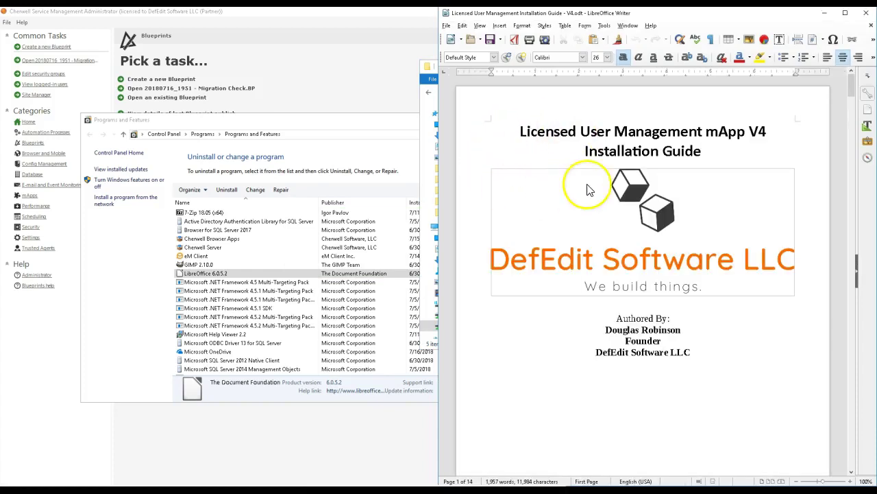
click(863, 20)
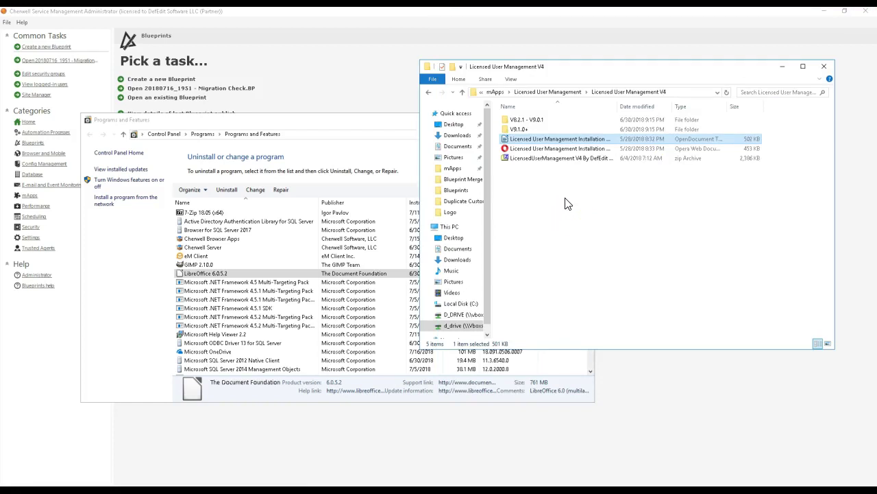
- Reopen the OpenDocument installation guide, check LibreOffice's memory usage in Task Manager, and close both windows
double_click(514, 139)
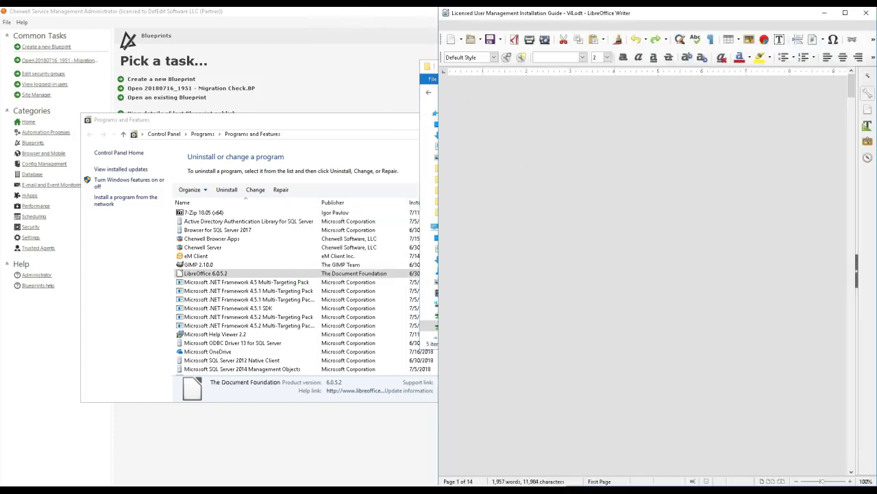
right_click(332, 5)
click(352, 150)
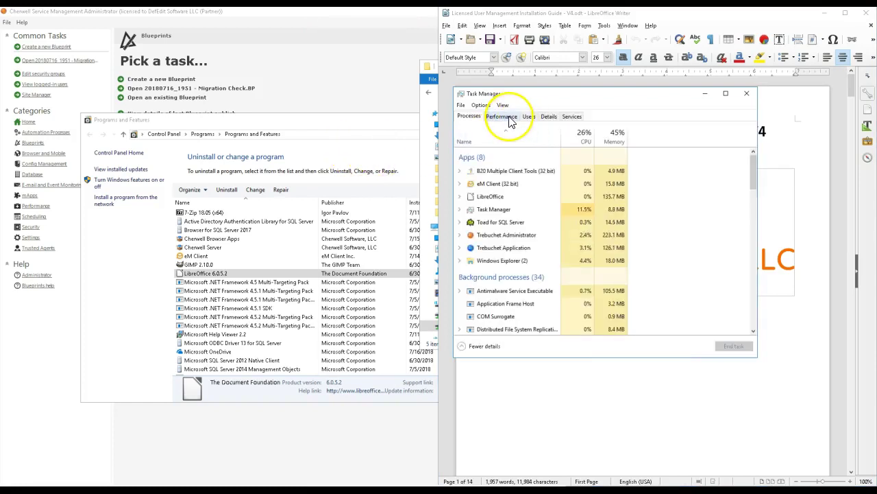
click(500, 198)
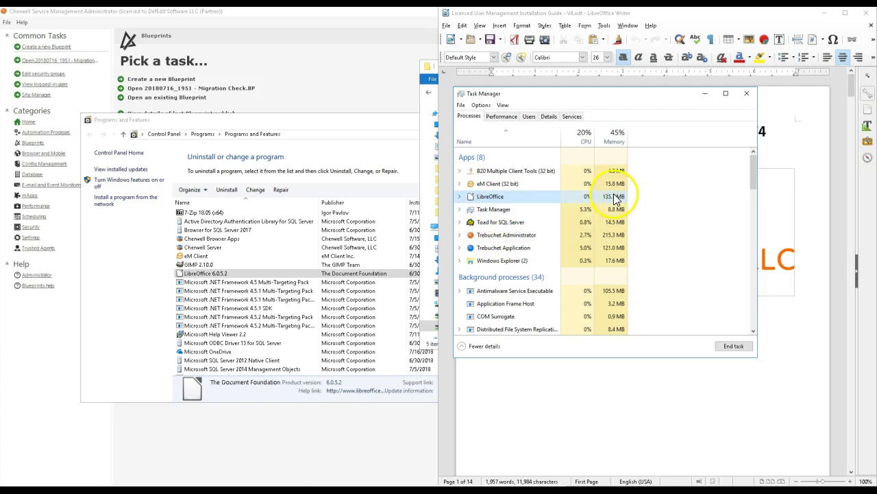
click(749, 92)
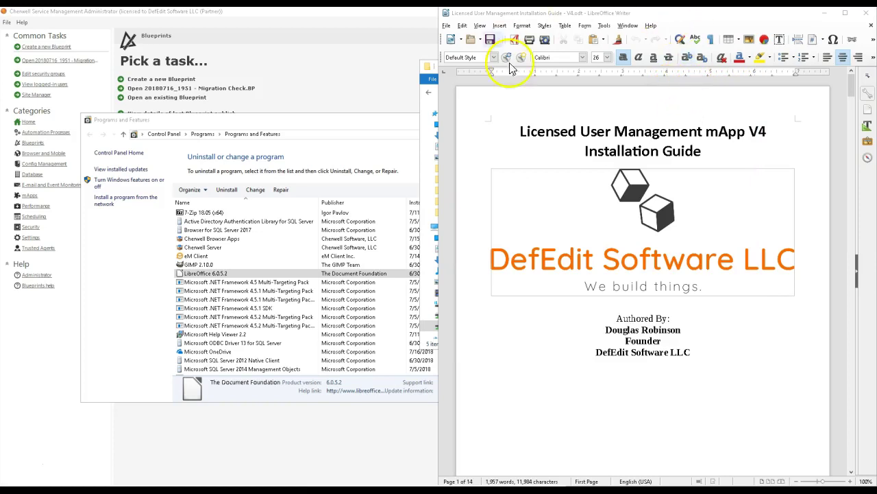
click(868, 13)
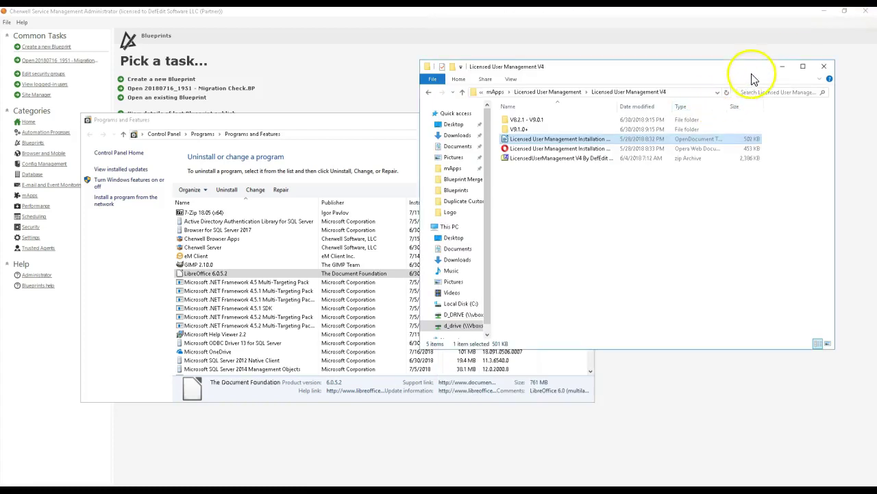
- Move the Licensed User Management V4 folder window lower, view This PC, and return to the folder
drag(741, 72, 763, 118)
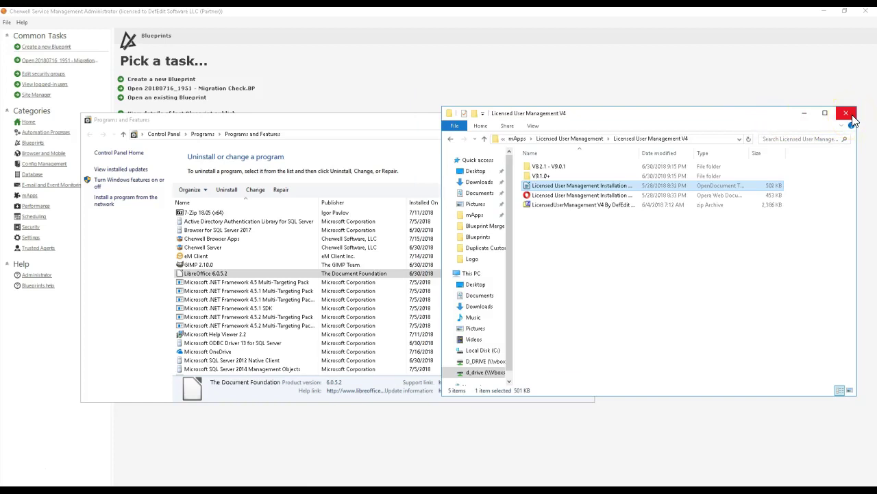
drag(787, 117, 779, 135)
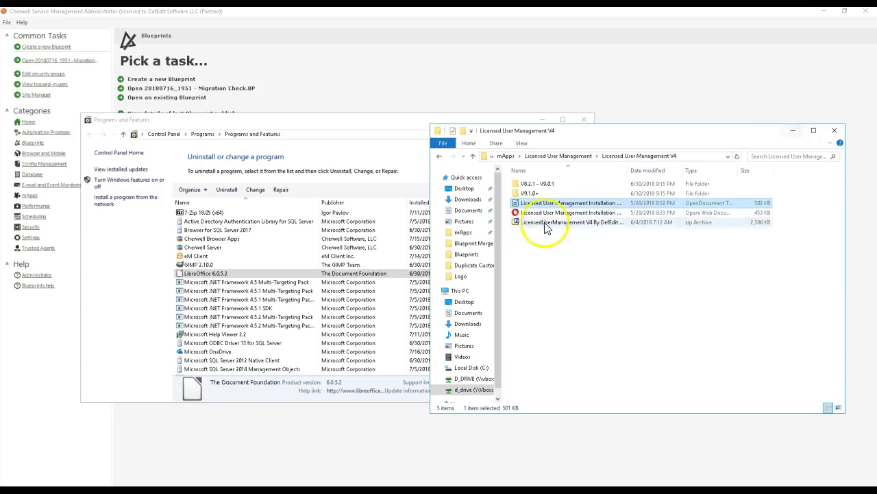
click(461, 291)
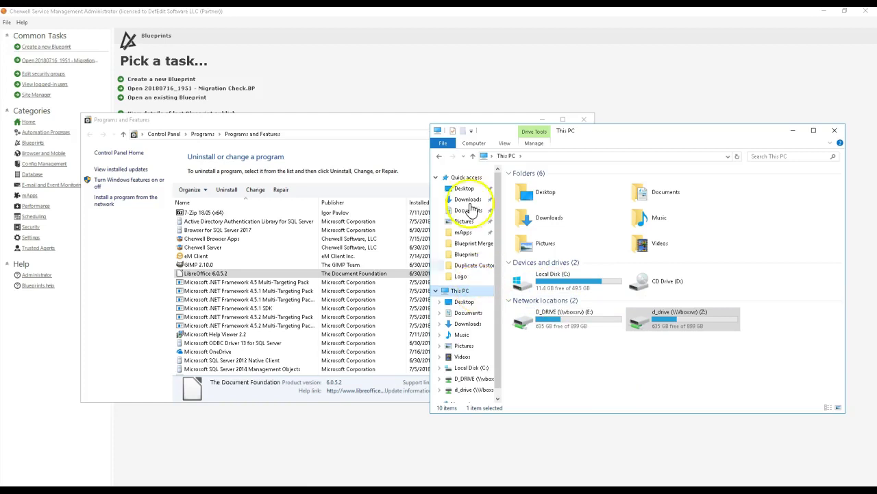
click(439, 157)
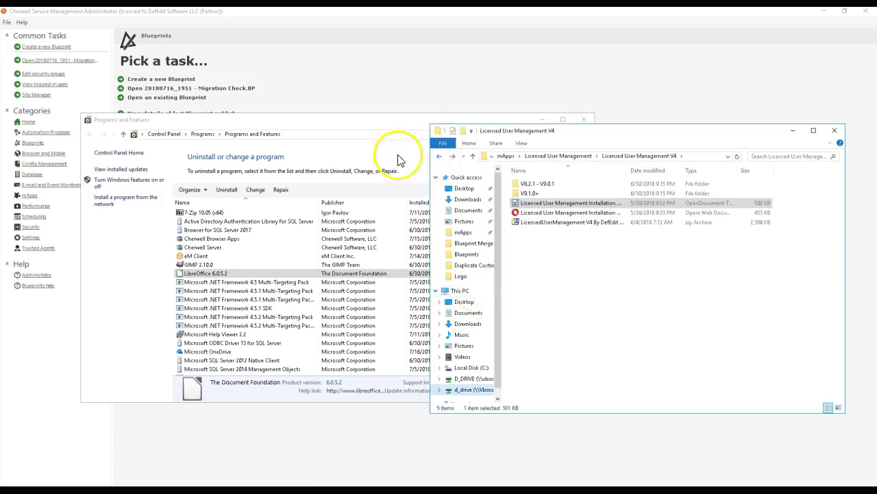
- Examine the eM Client website's feature comparison with other mail clients, from the highlights through general, mail protocol and mail features
click(342, 132)
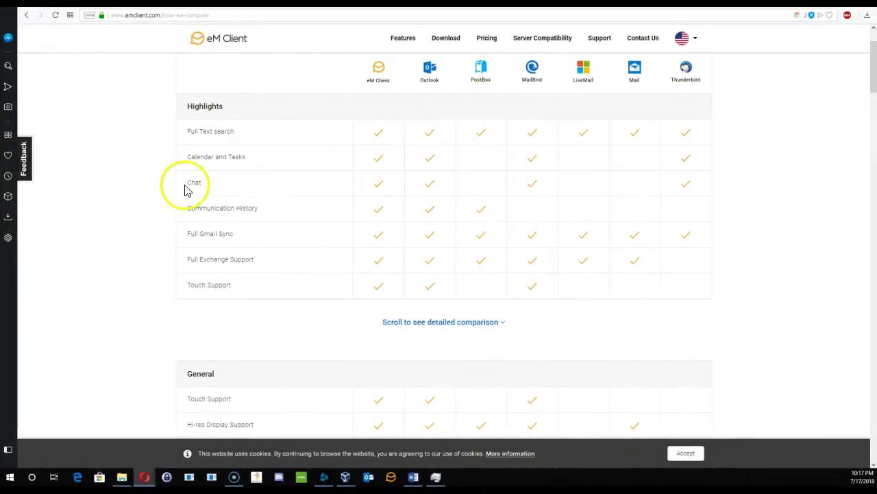
scroll(115, 236, down, 3)
scroll(115, 236, down, 1)
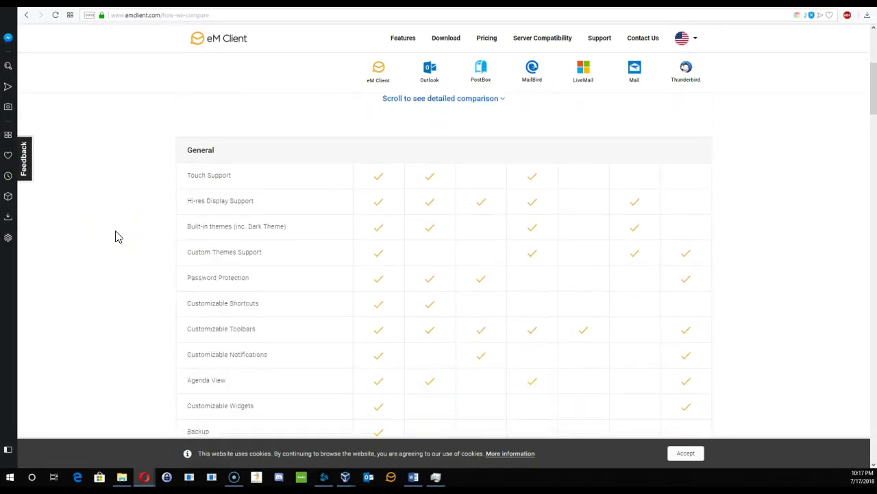
scroll(118, 237, down, 4)
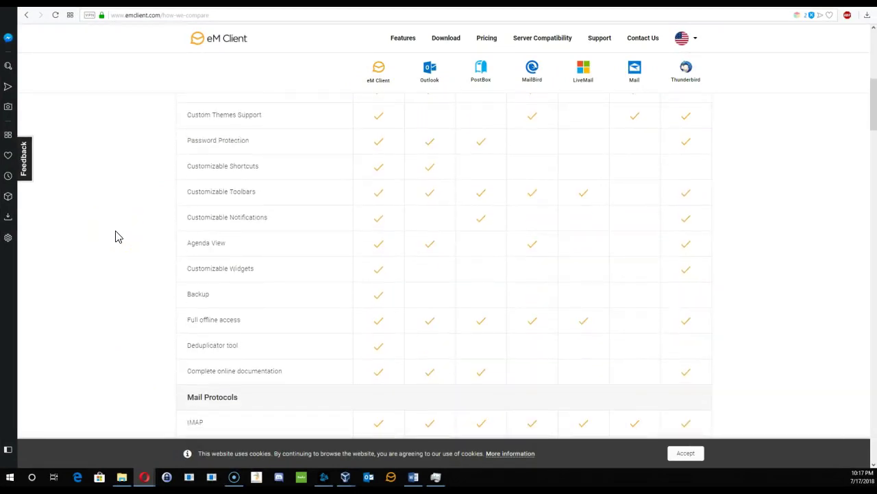
scroll(116, 236, down, 4)
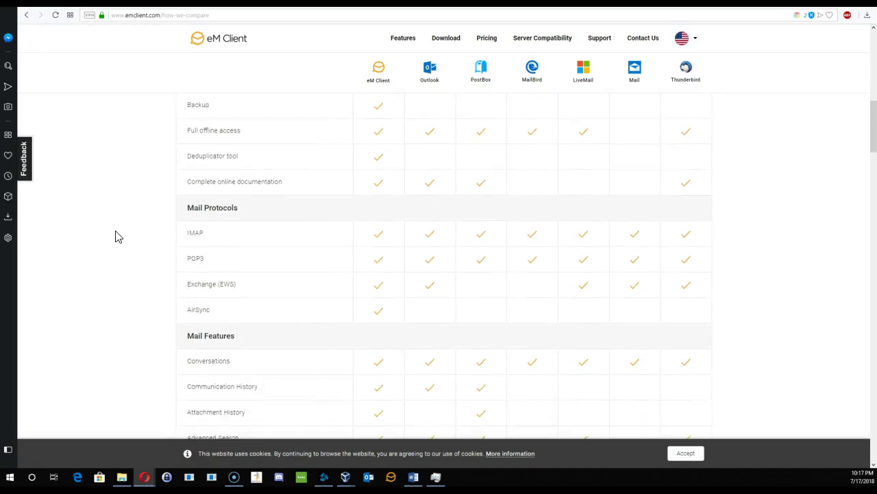
scroll(115, 237, down, 3)
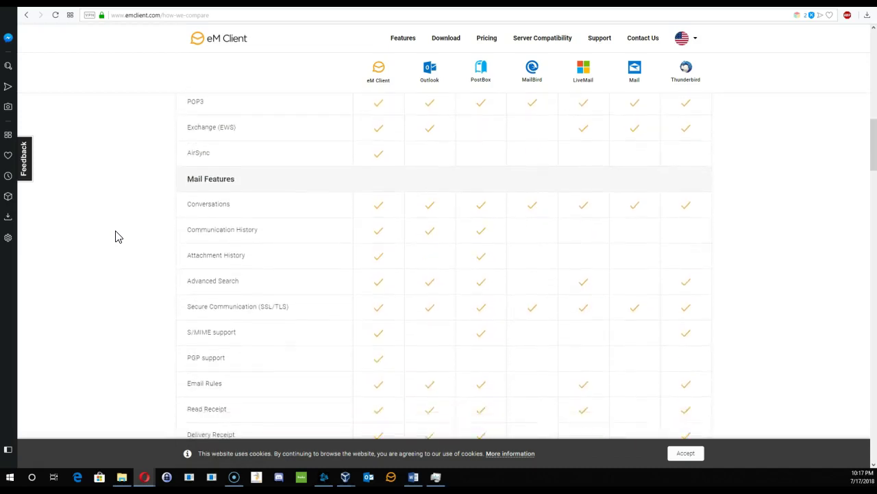
scroll(118, 237, down, 4)
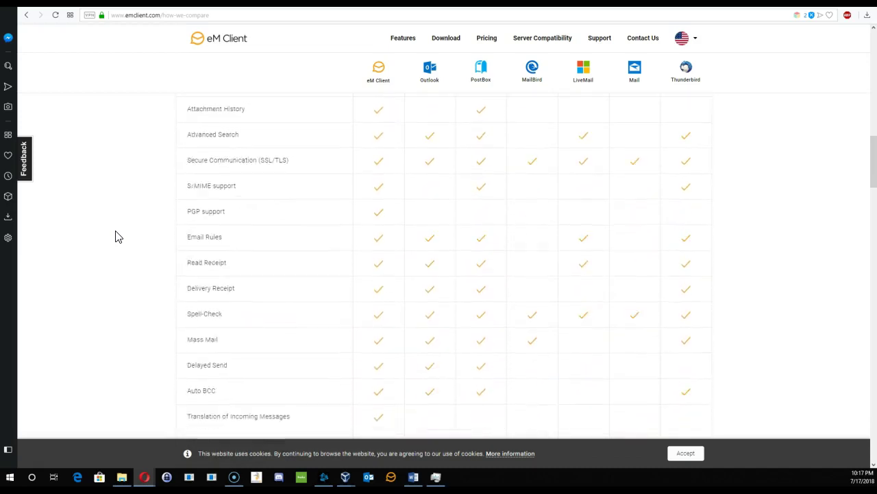
scroll(118, 237, down, 5)
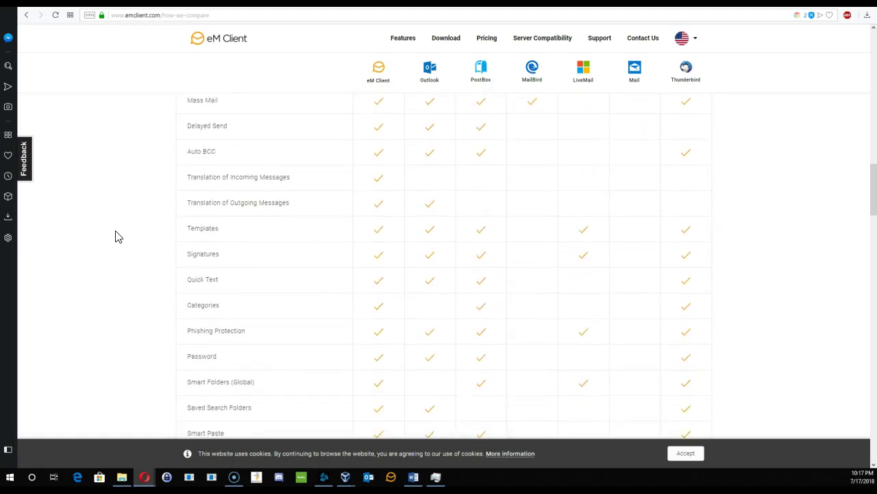
scroll(118, 236, down, 6)
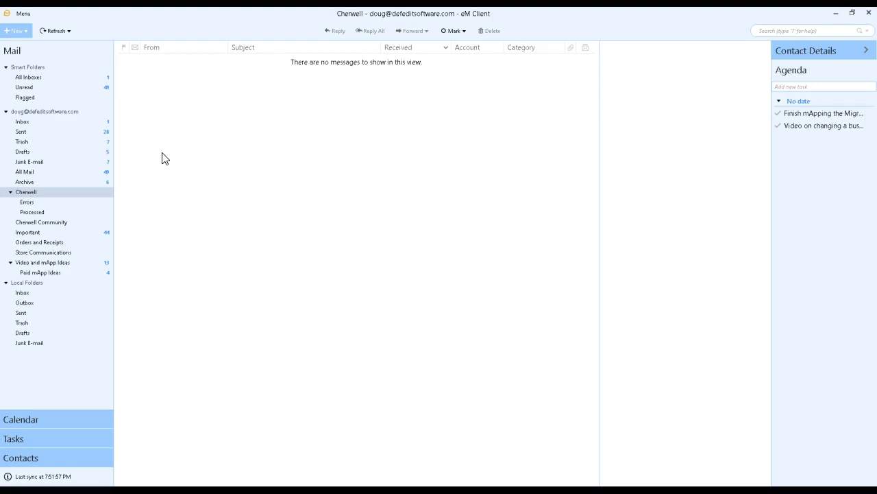
- Open a blank new message in eM Client to view the composer, and close it without sending
click(5, 31)
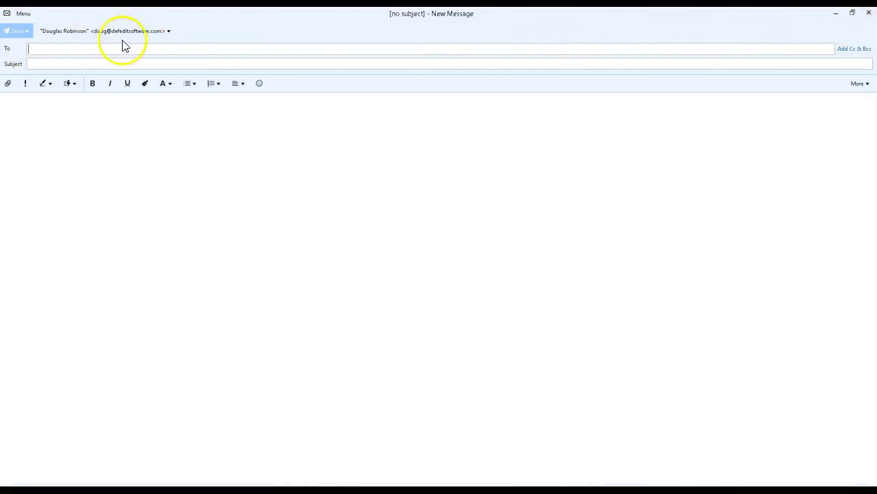
click(867, 14)
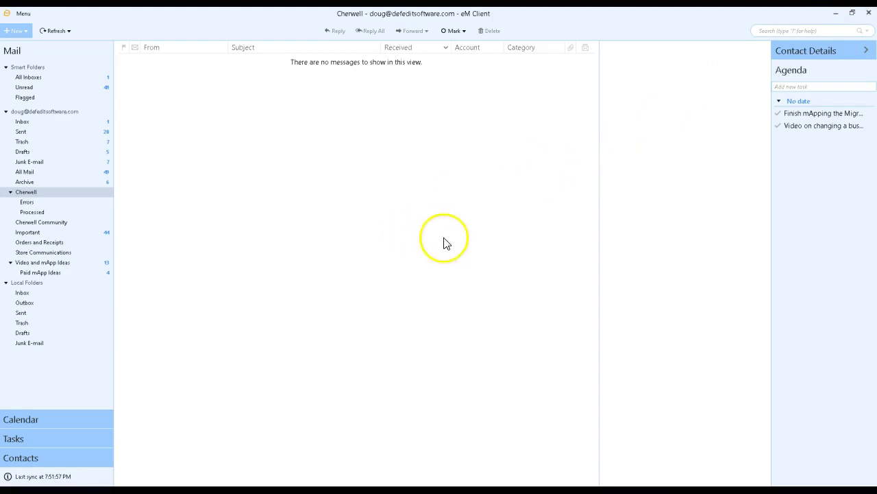
click(800, 72)
- View the eM Client calendar's current week, return to the mail view, and minimize eM Client
click(68, 423)
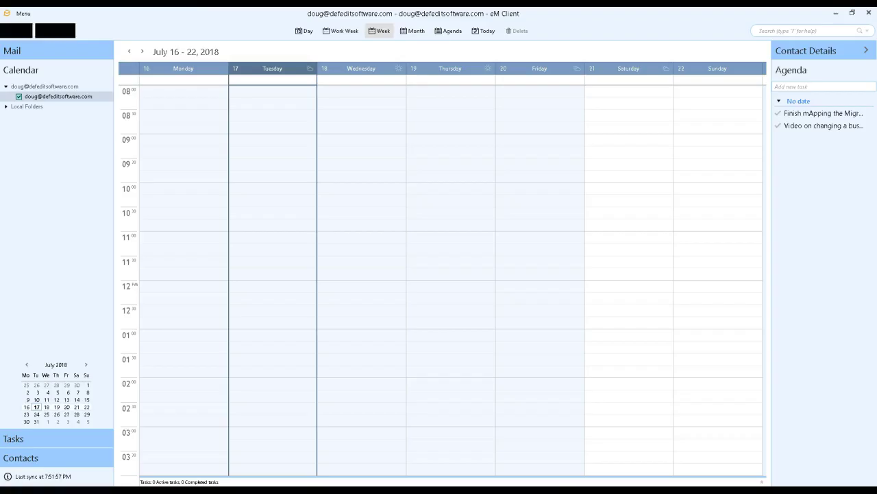
click(22, 49)
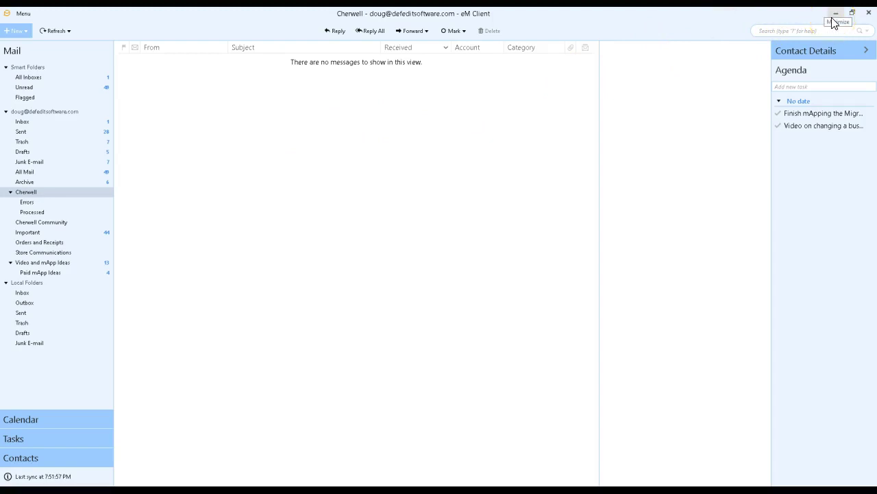
click(834, 20)
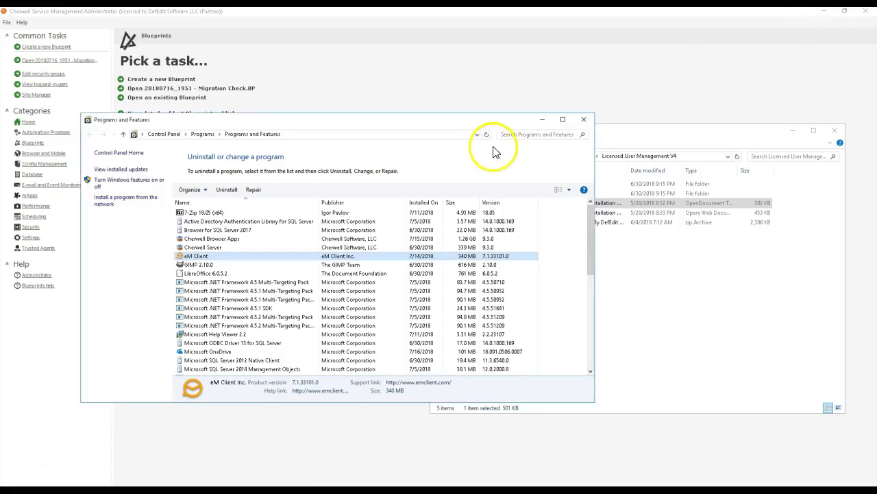
- Check eM Client's memory usage and process details in Task Manager, and minimize Task Manager
drag(479, 122, 506, 71)
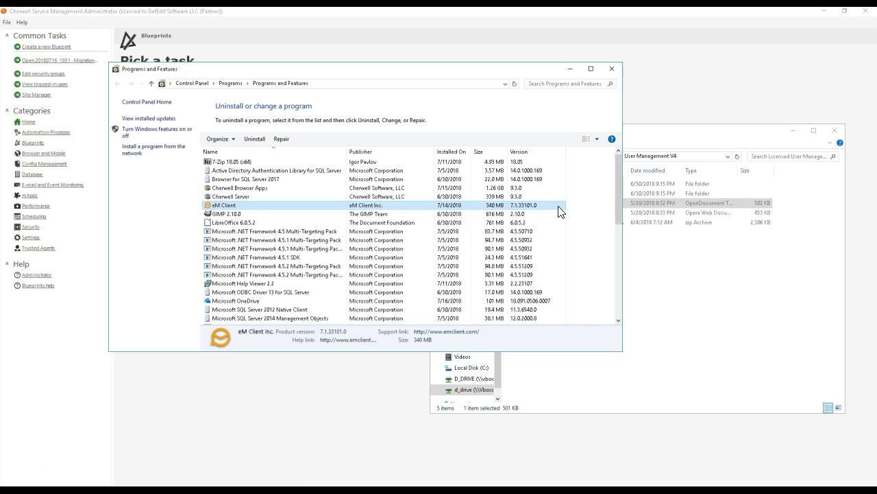
right_click(424, 3)
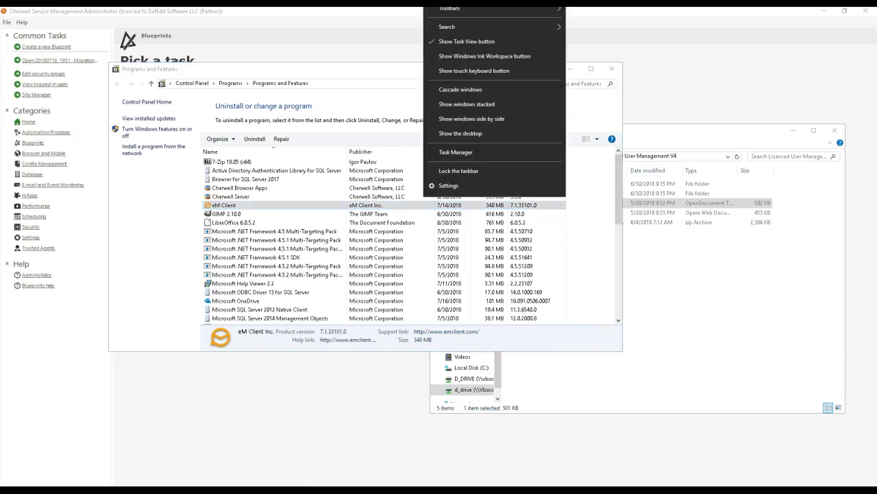
click(459, 153)
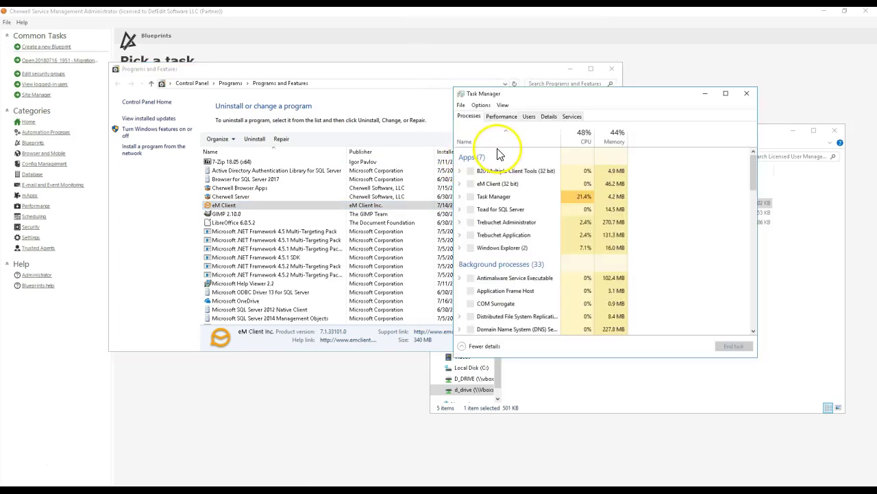
click(508, 183)
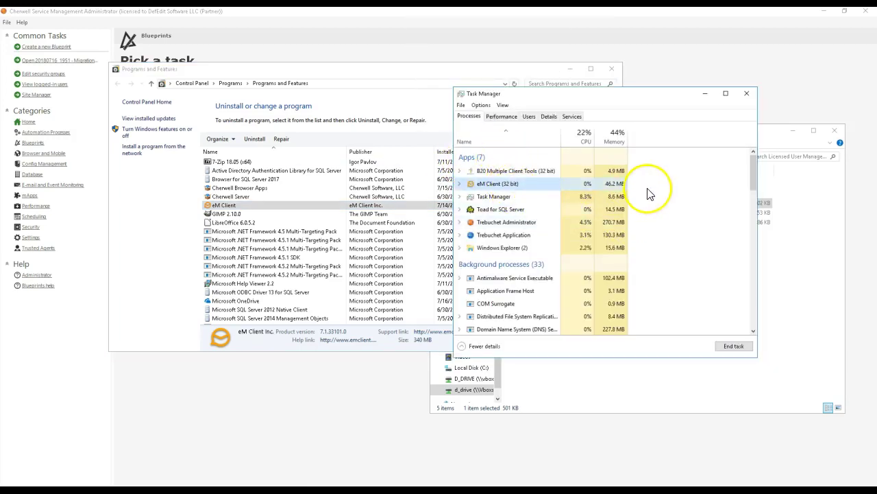
click(548, 116)
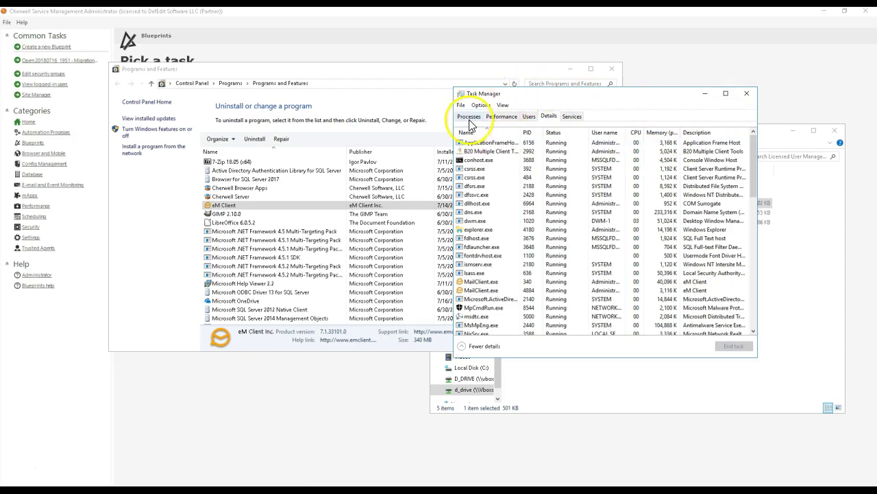
click(470, 118)
click(534, 185)
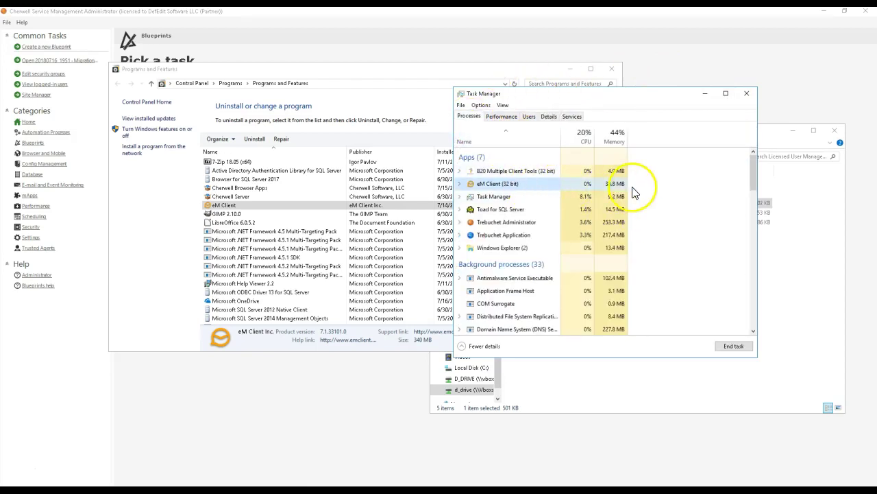
click(709, 94)
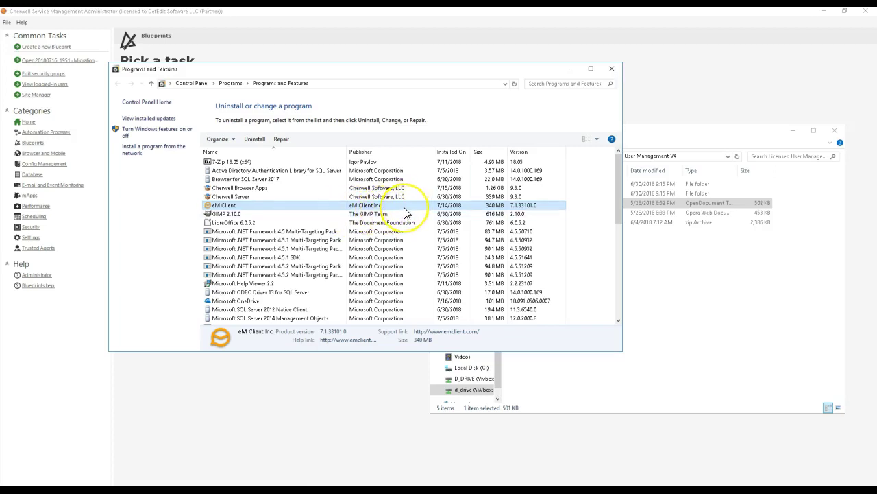
- Look through the installed programs list for the SQL Server components, selecting Browser for SQL Server 2017 and Microsoft SQL Server 2017
scroll(405, 214, down, 1)
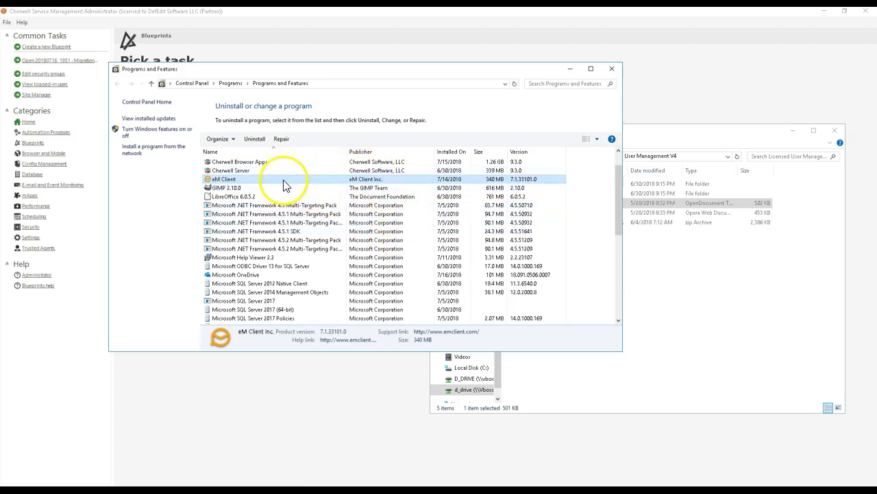
scroll(284, 186, down, 4)
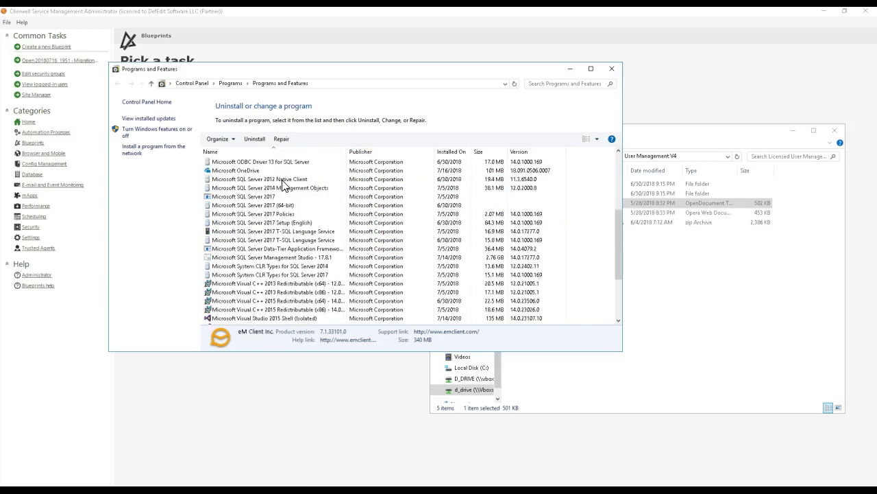
scroll(284, 186, up, 5)
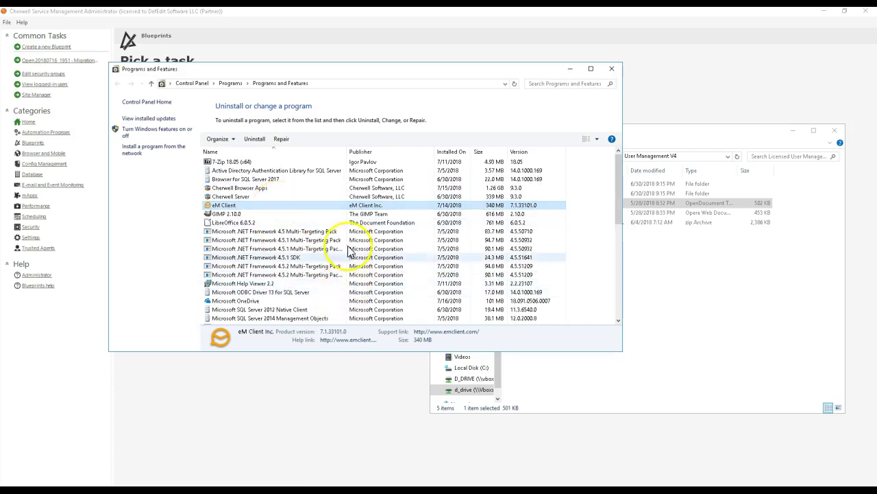
click(268, 181)
scroll(294, 223, down, 10)
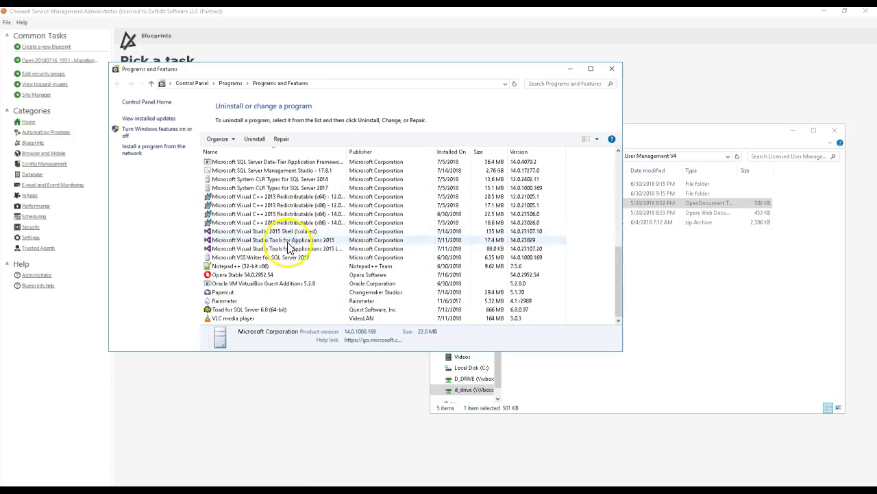
scroll(288, 243, up, 3)
scroll(288, 243, up, 3)
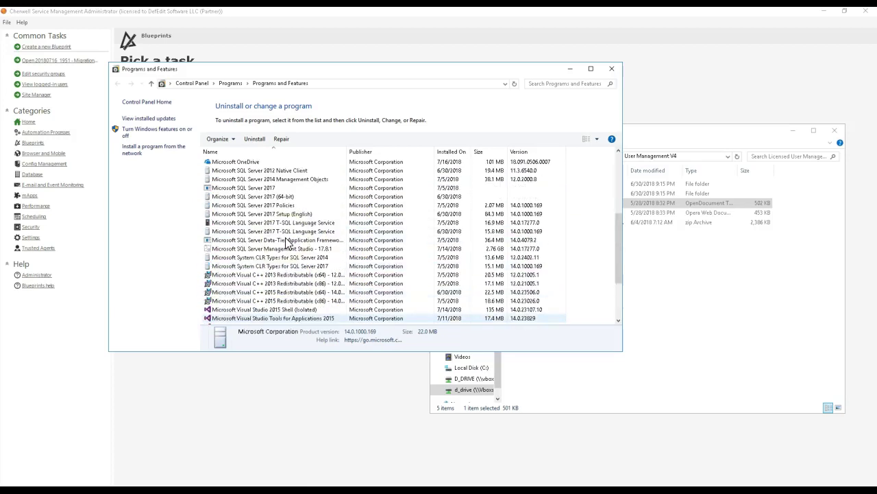
scroll(288, 244, up, 2)
click(275, 240)
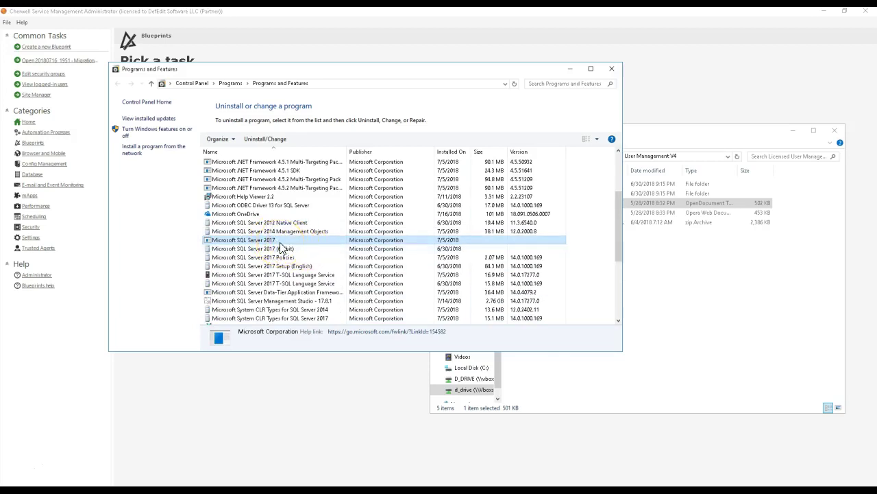
- Switch to the Opera browser, search the web for "sql server editions download", and open Microsoft's SQL Server Downloads page
click(86, 3)
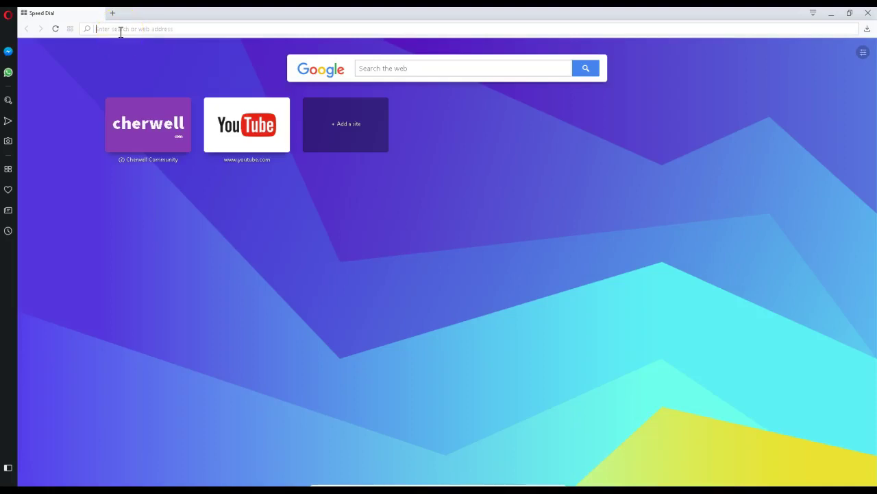
text(sql serve)
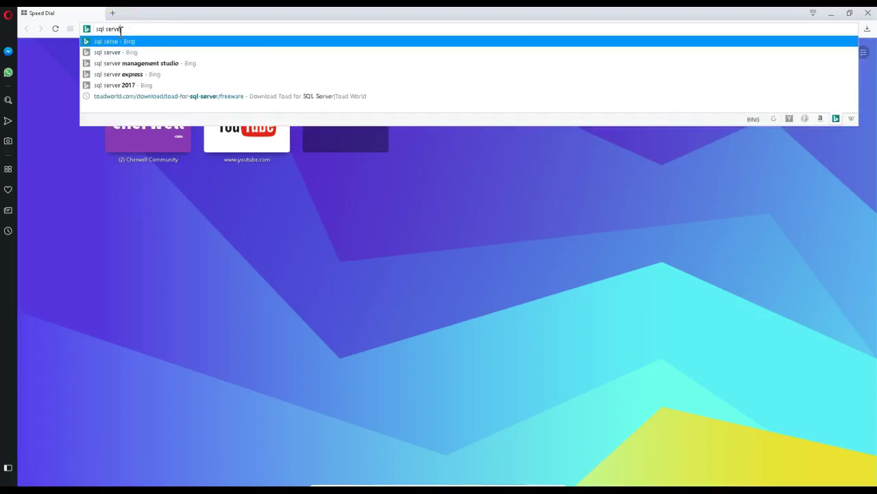
text(r edi)
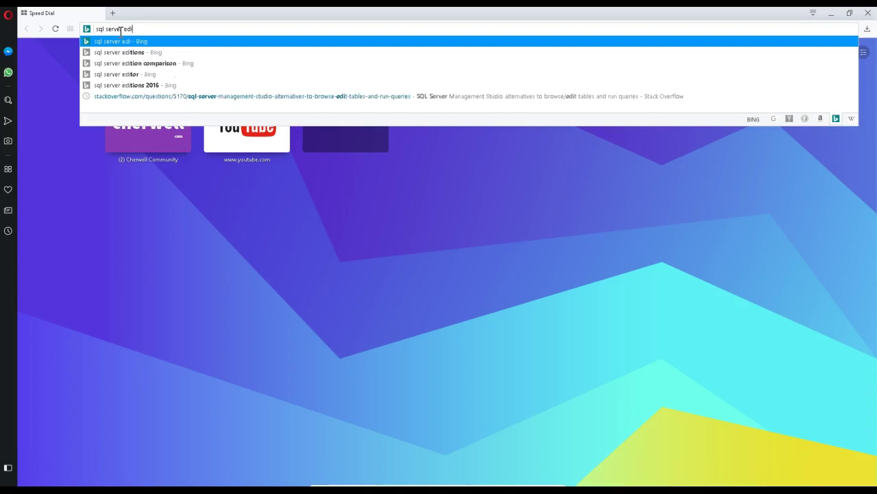
text(tions download)
key(Return)
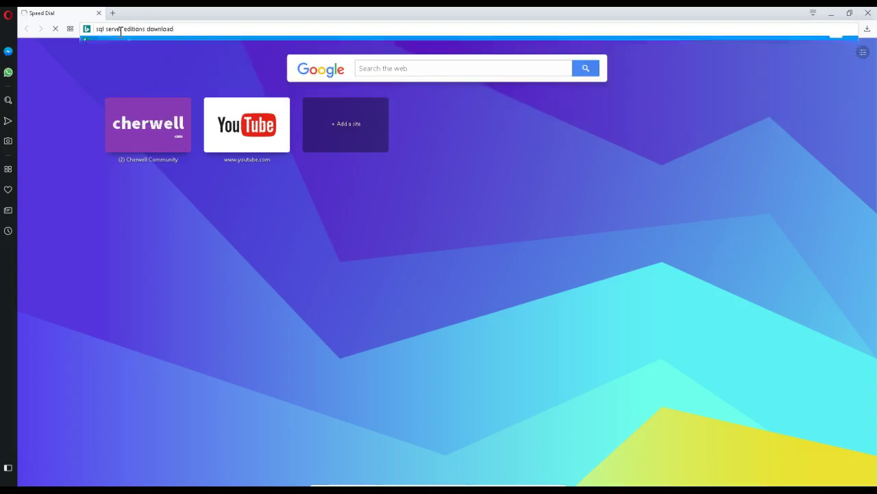
click(147, 131)
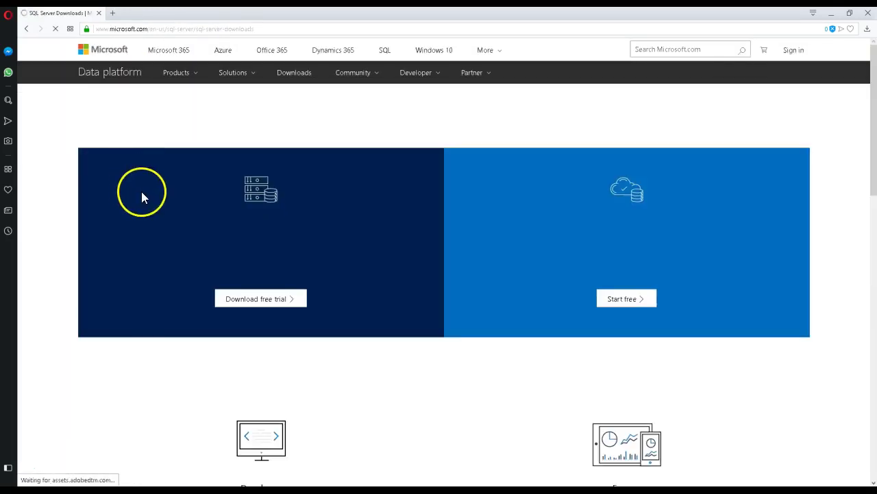
- Examine the free Developer and Express editions on the SQL Server Downloads page, highlight the Developer heading, and close the browser
scroll(141, 199, down, 2)
scroll(142, 201, down, 2)
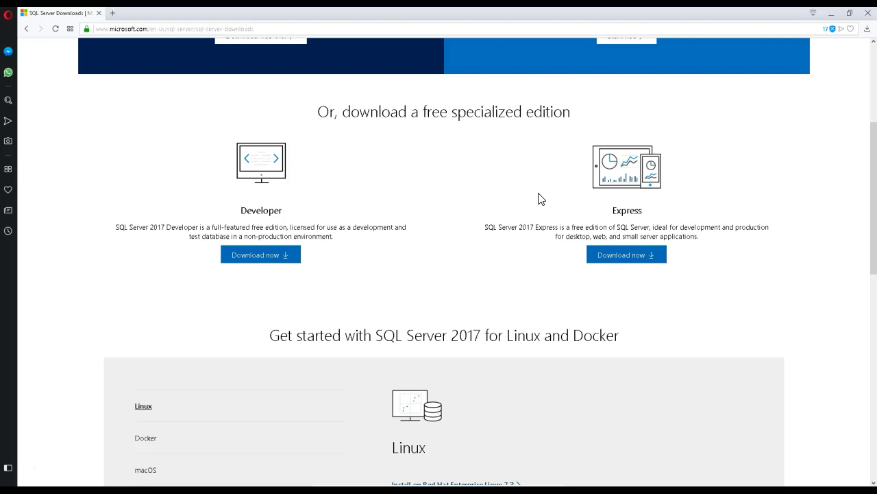
click(498, 203)
drag(335, 238, 316, 223)
click(152, 227)
drag(286, 209, 230, 215)
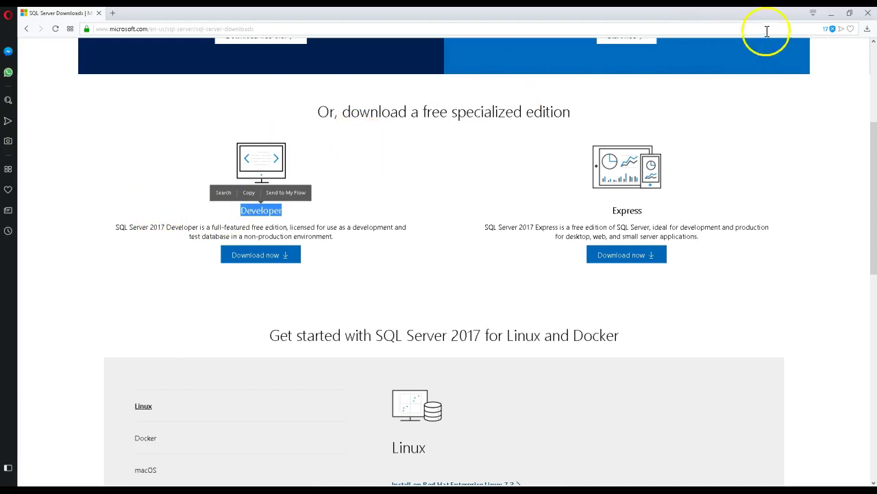
click(868, 13)
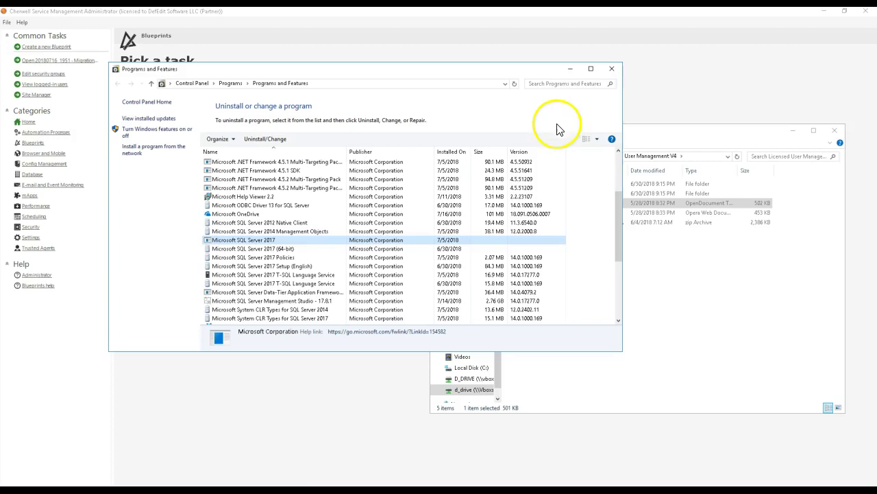
- Select Toad for SQL Server 6.8 among the installed programs, view its open query editor, and close Toad without saving the edited documents
drag(617, 208, 600, 286)
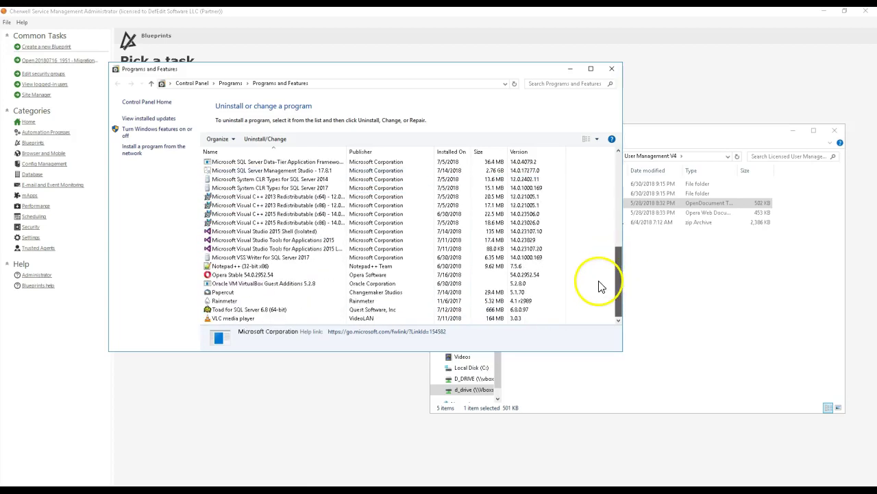
click(316, 309)
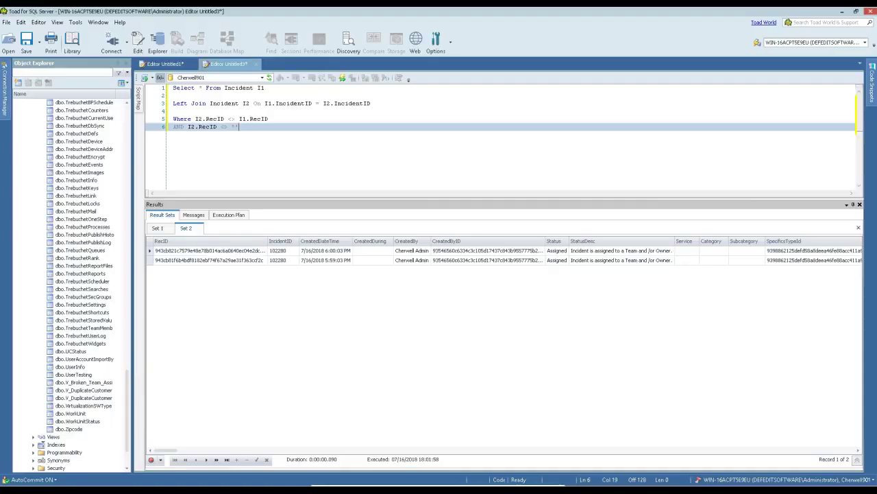
click(213, 69)
click(871, 14)
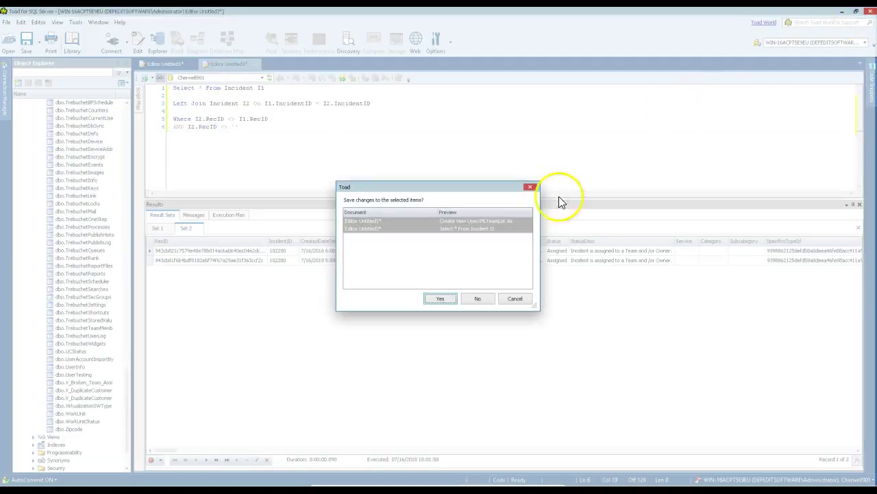
click(477, 299)
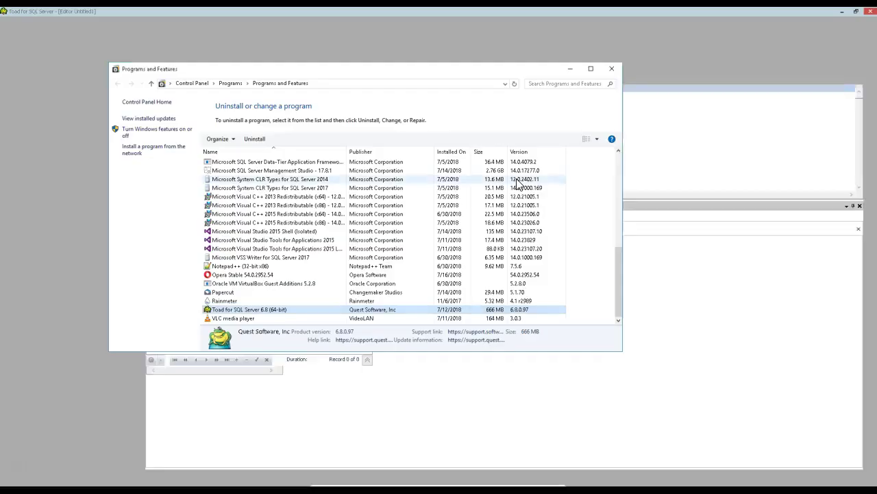
- Minimize Programs and Features, reconnect Toad to the Cherwell901 database with Windows Authentication, and minimize Toad
click(569, 69)
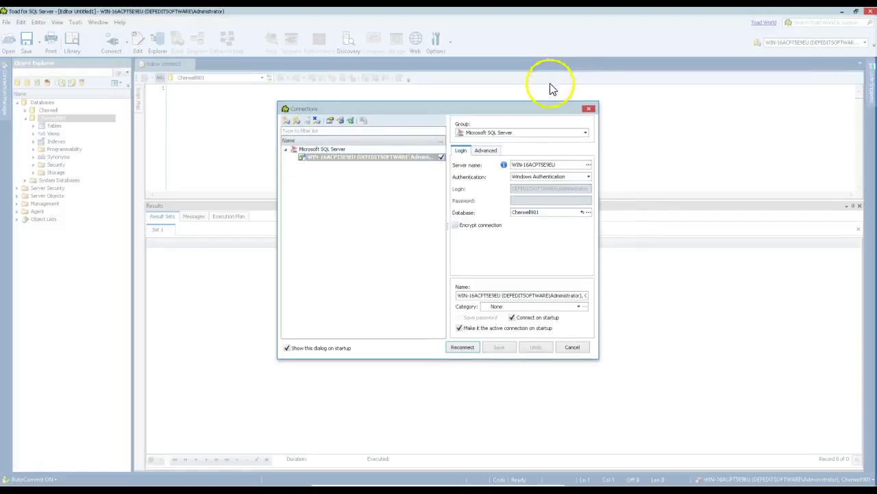
click(462, 347)
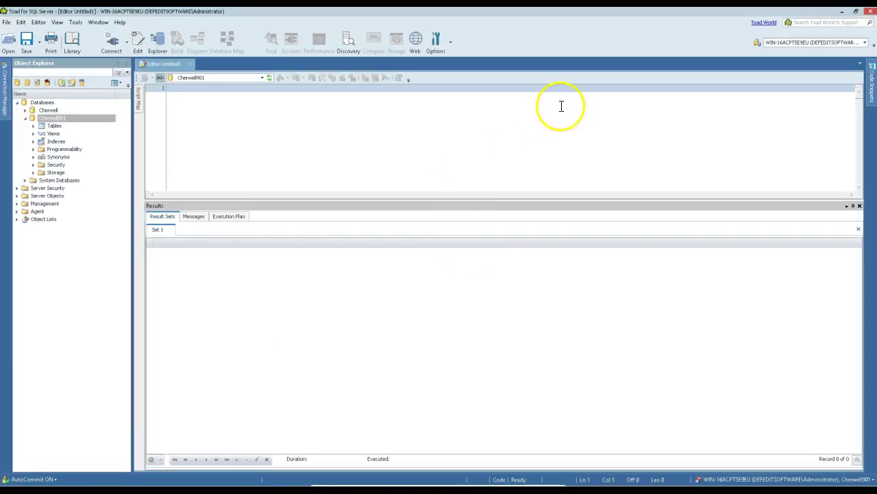
click(843, 17)
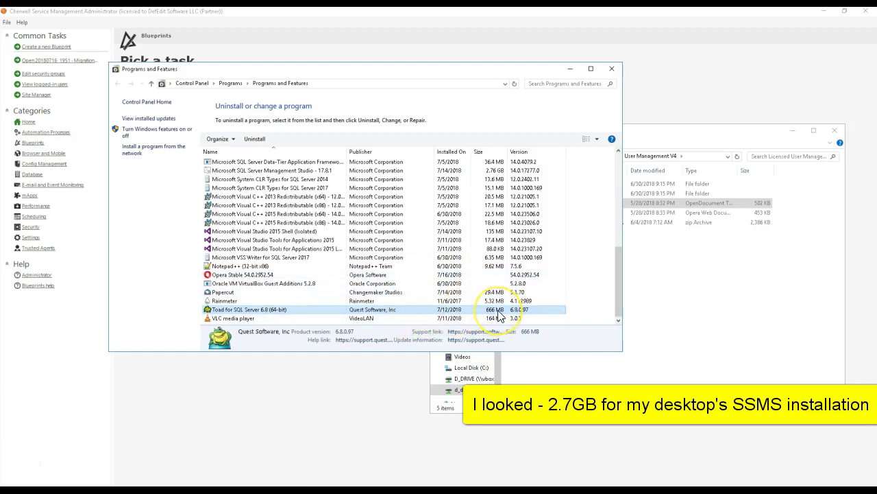
- Check the installed size of Toad for SQL Server 6.8 and look through the whole installed programs list
click(576, 304)
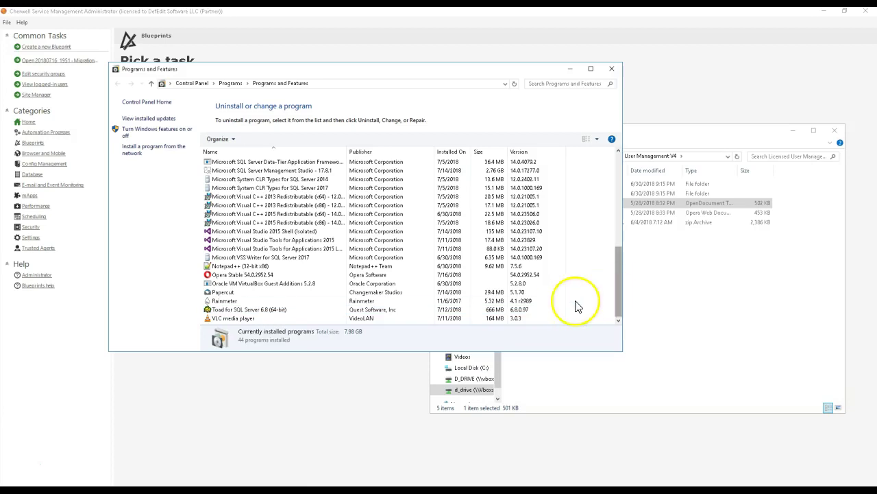
click(525, 309)
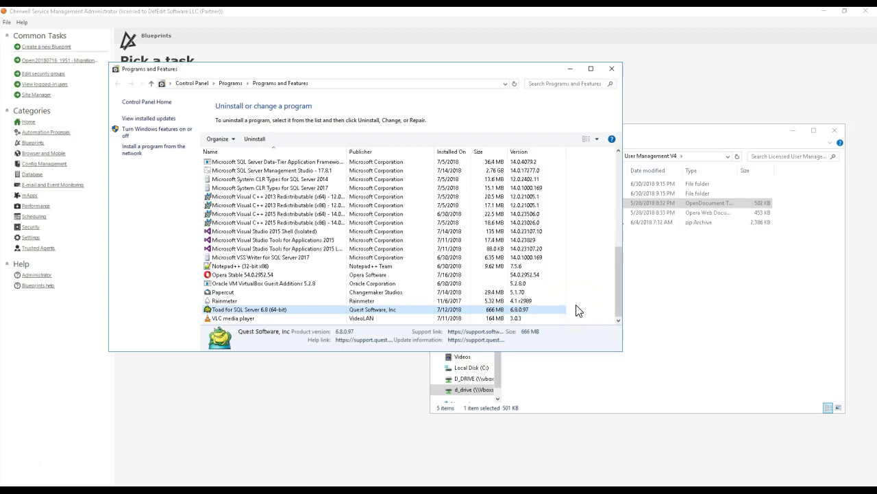
scroll(576, 310, up, 10)
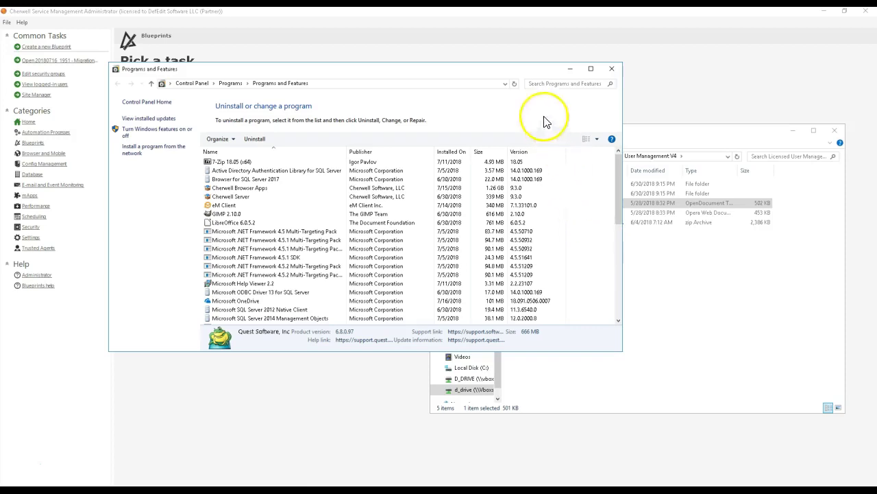
drag(533, 77, 531, 81)
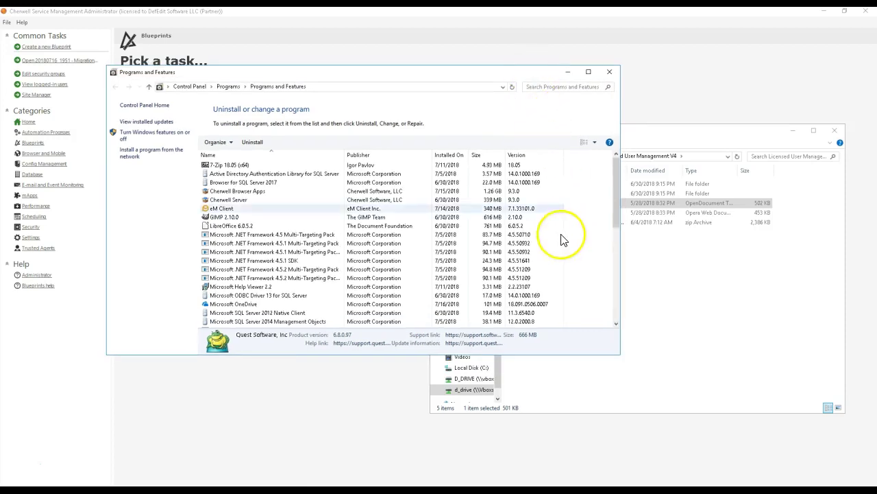
scroll(564, 237, down, 8)
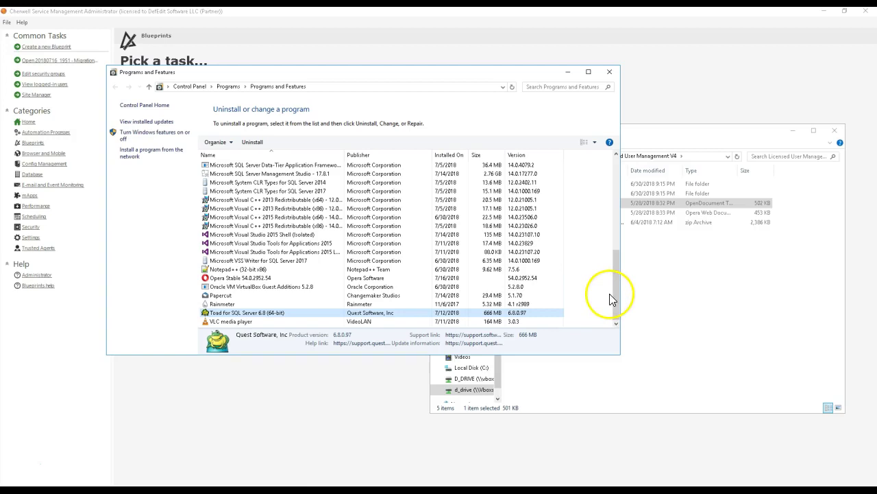
drag(619, 293, 611, 190)
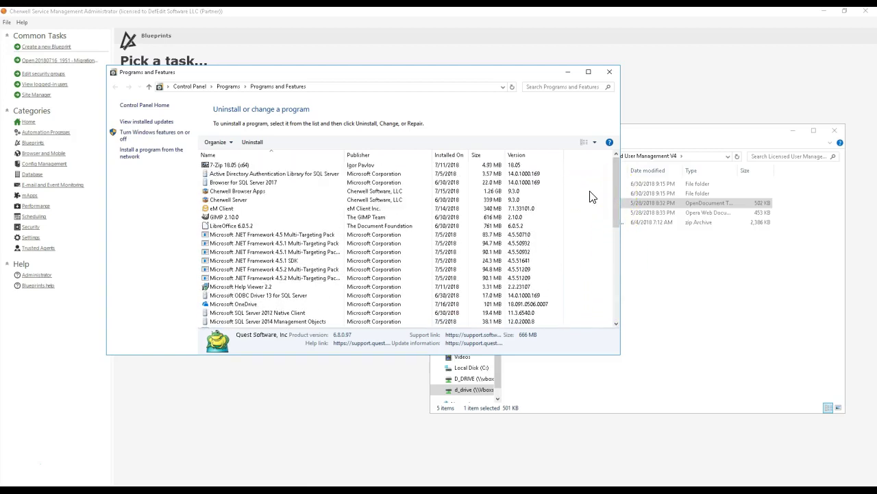
click(588, 218)
scroll(586, 233, down, 10)
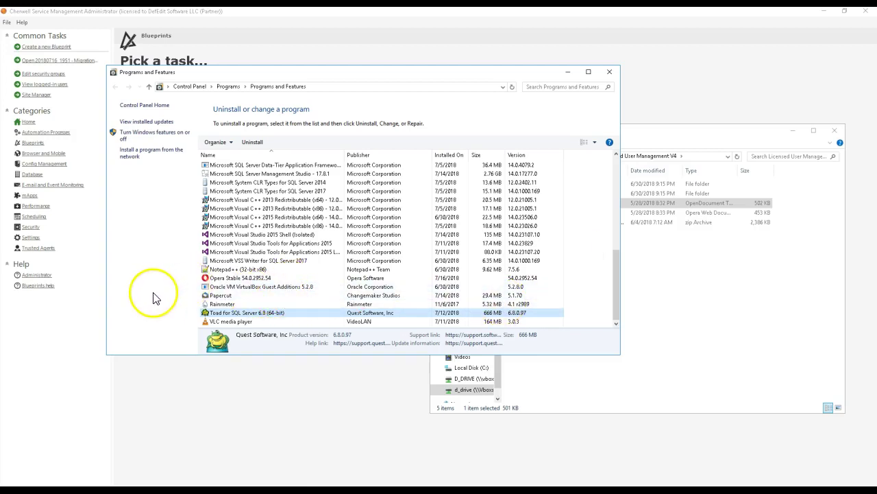
- Select Papercut in the installed programs list, view the Cherwell mail folder in eM Client, and minimize eM Client
click(221, 297)
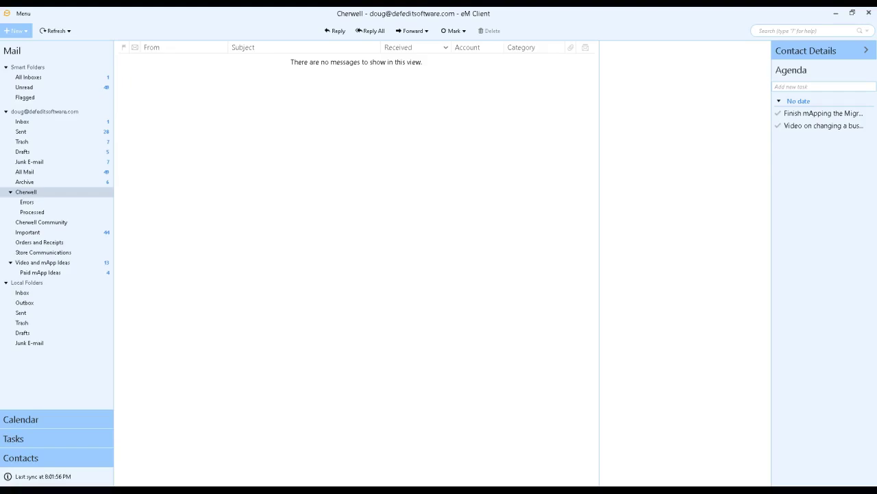
click(181, 33)
click(836, 14)
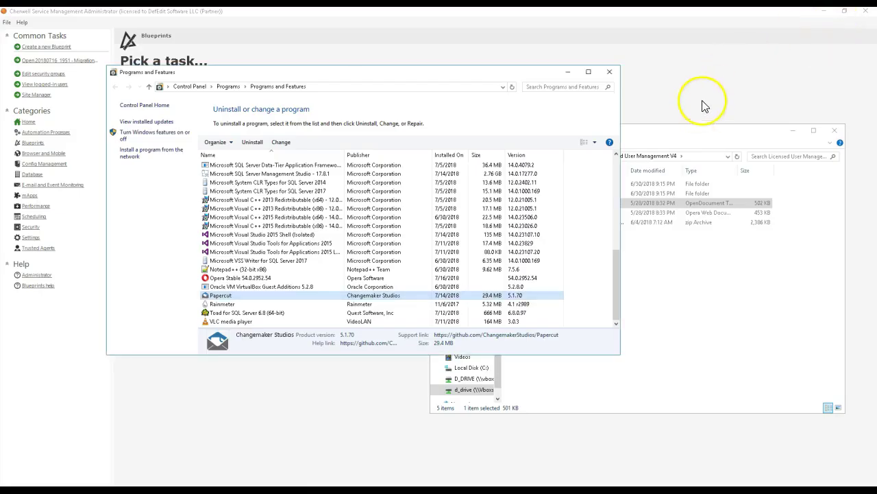
- Compare the installed sizes of eM Client and Papercut in the programs list, ending with Papercut selected
drag(525, 72, 626, 52)
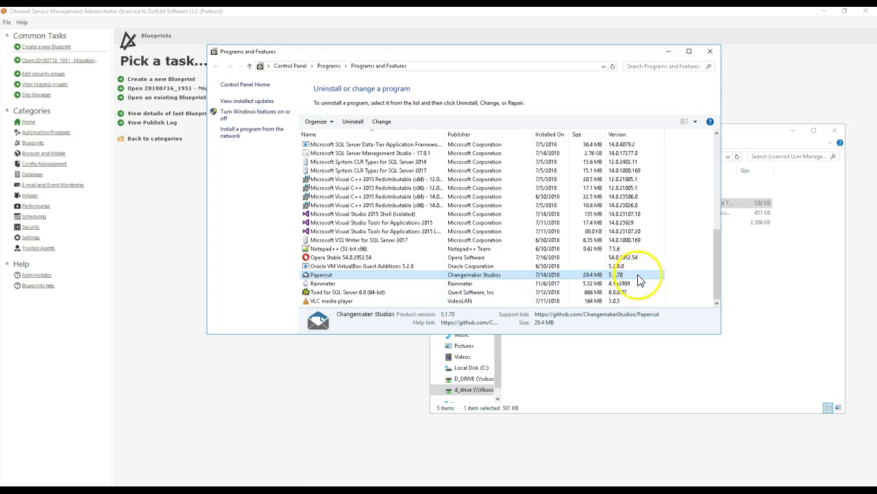
scroll(637, 274, up, 10)
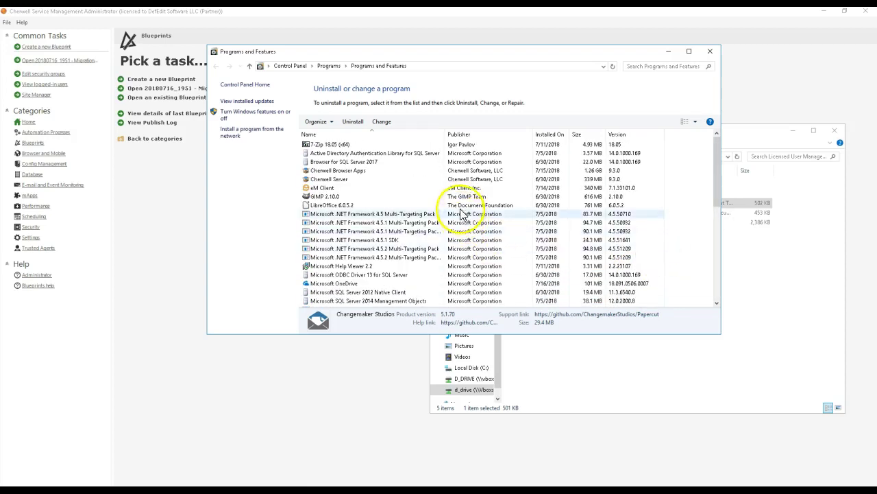
click(468, 188)
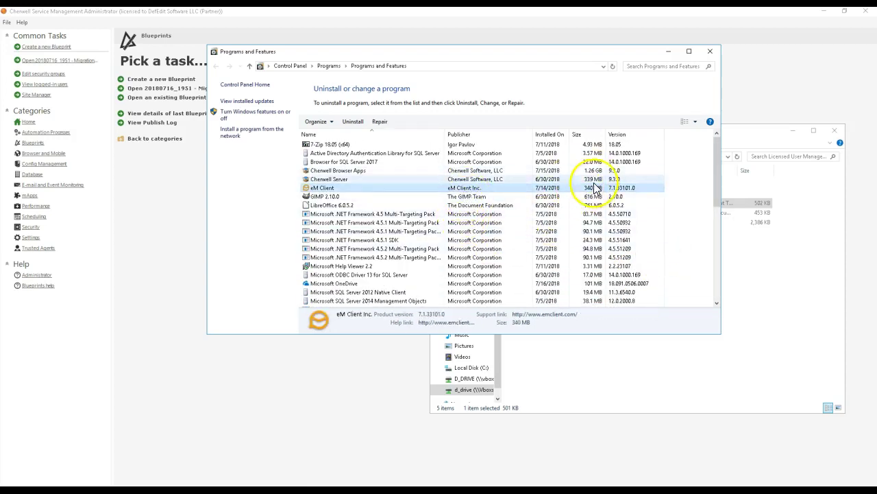
scroll(691, 211, down, 10)
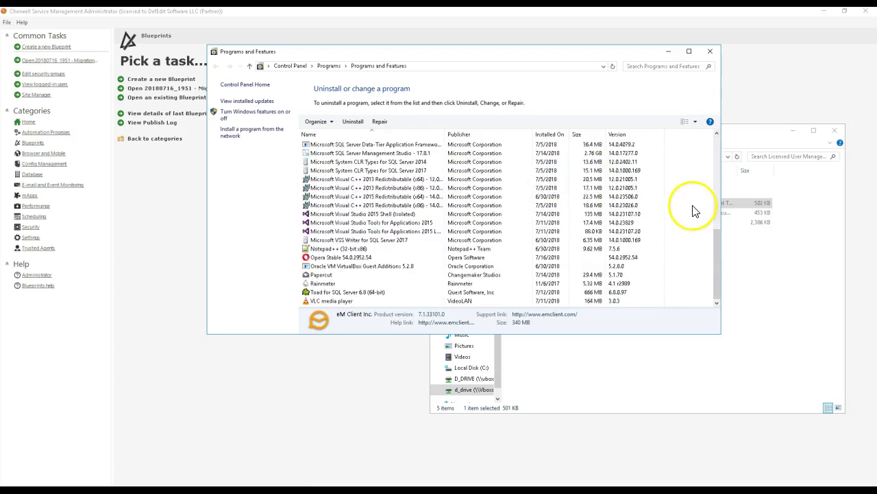
click(634, 275)
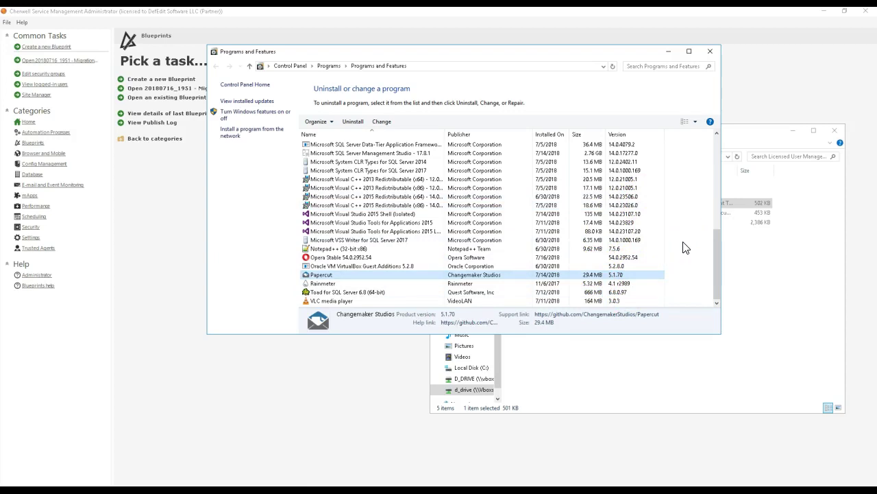
- Select Opera Stable and Notepad++ in turn in the installed programs list to check their details
click(640, 256)
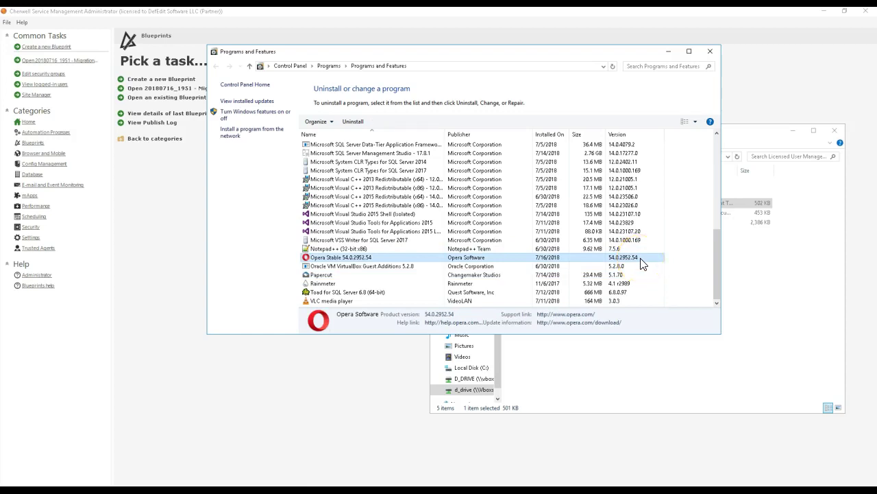
click(598, 249)
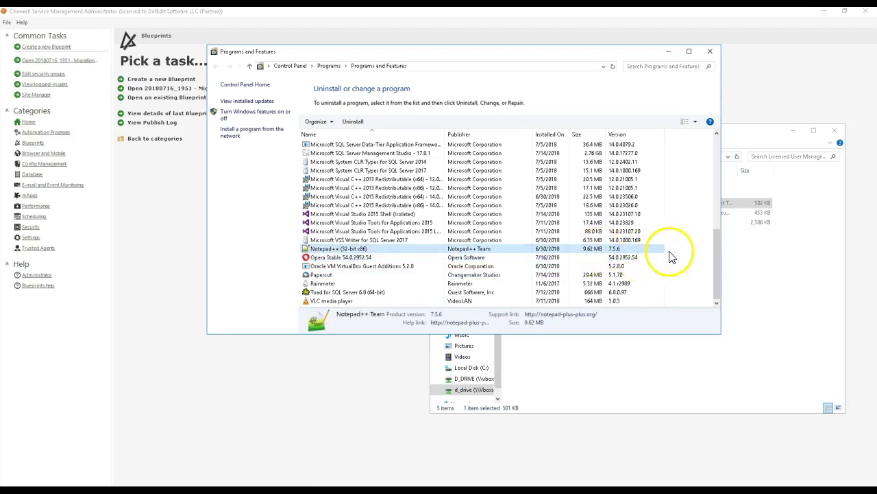
scroll(679, 262, up, 3)
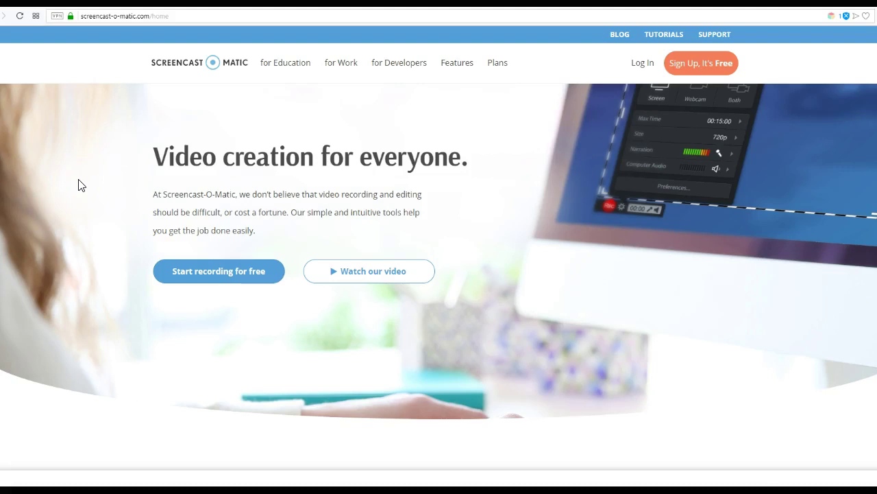
- In the web browser, open the Screencast-O-Matic Features page and look through its overview
click(451, 63)
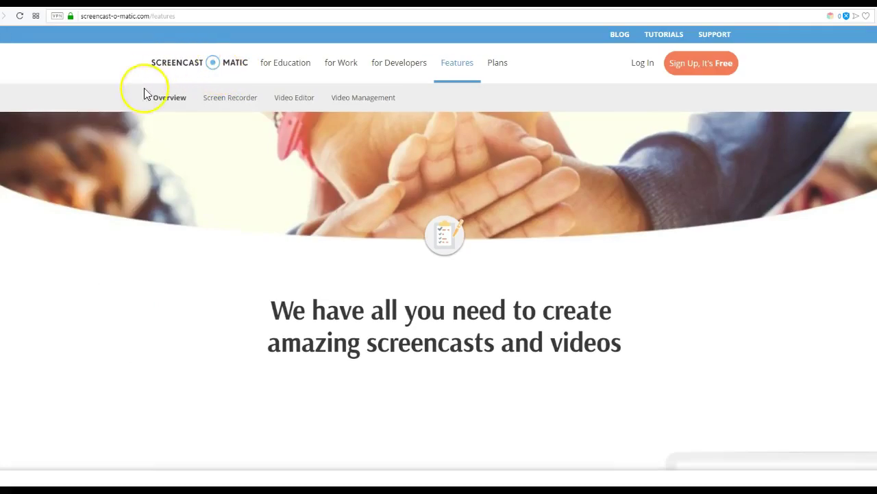
scroll(144, 254, down, 3)
scroll(144, 252, down, 5)
scroll(149, 248, up, 6)
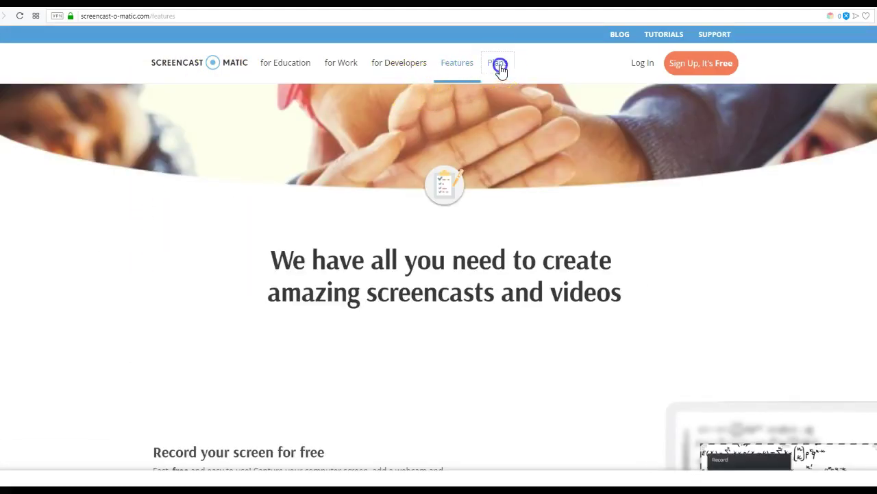
- Open the Screencast-O-Matic Plans page and examine the recorder features compared across the Free, Deluxe and Premier plans
click(498, 65)
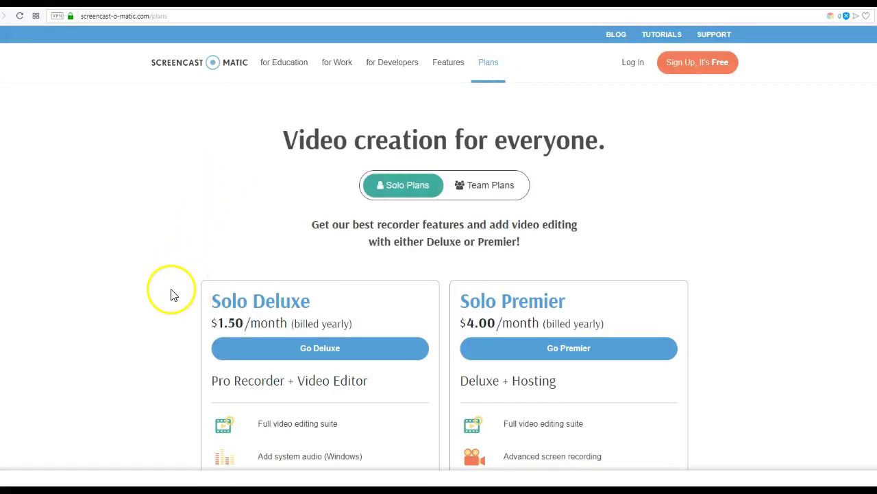
scroll(173, 281, down, 3)
scroll(171, 281, down, 1)
scroll(172, 275, up, 1)
scroll(172, 276, down, 4)
scroll(173, 278, down, 4)
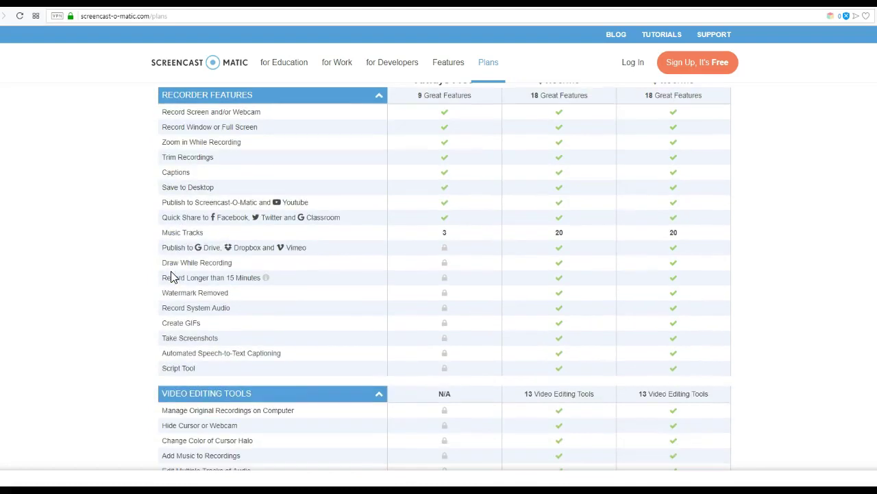
scroll(135, 256, up, 1)
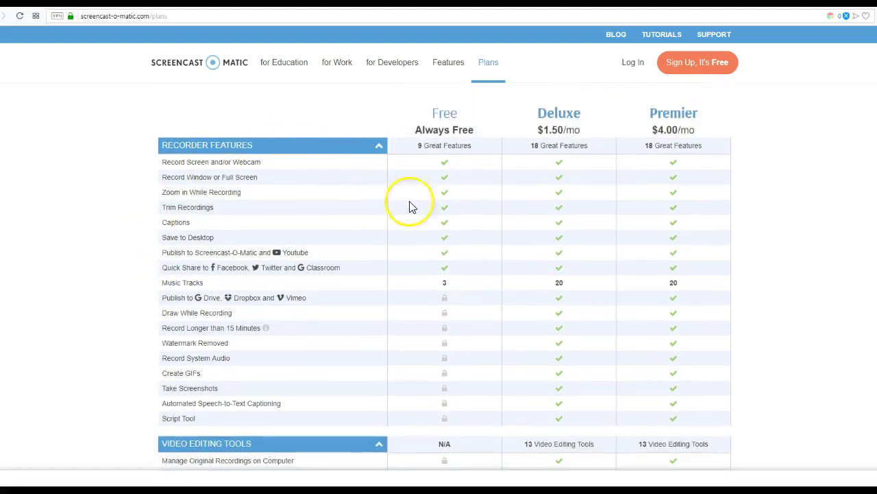
scroll(377, 264, up, 1)
scroll(376, 264, up, 6)
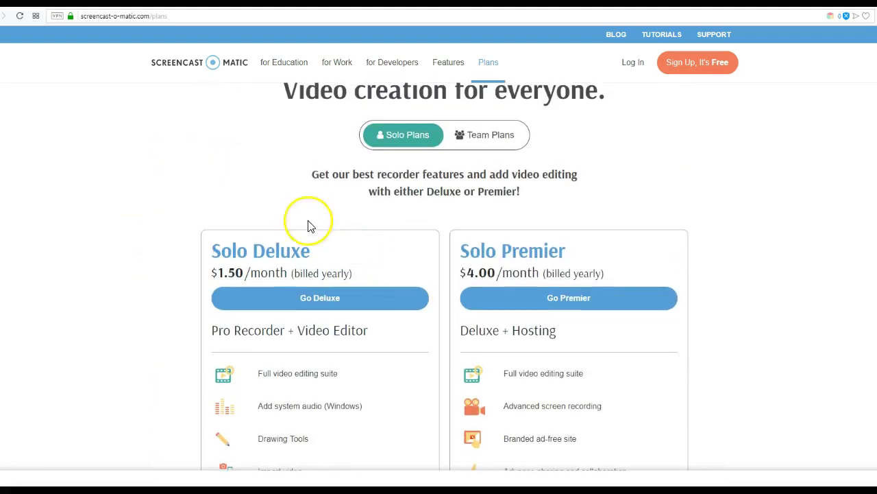
- Examine the features and prices listed for the Solo Deluxe and Solo Premier plans
scroll(157, 258, down, 1)
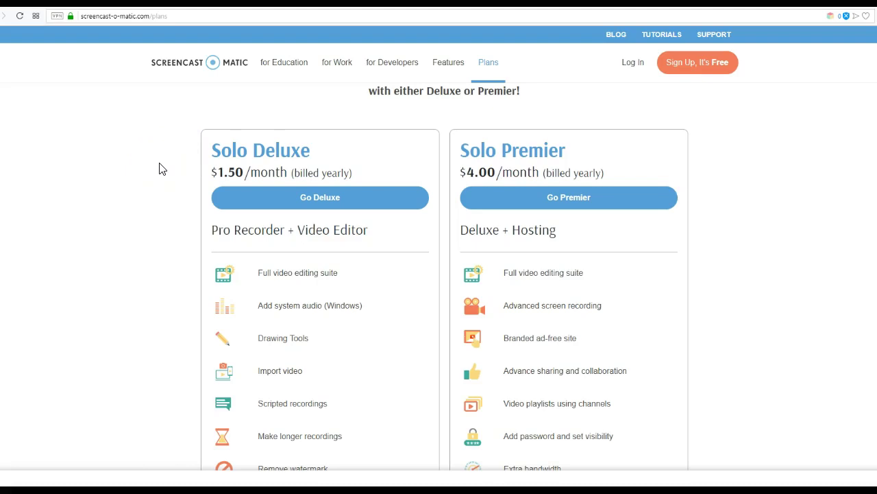
scroll(161, 168, down, 4)
scroll(161, 169, up, 4)
scroll(160, 170, down, 1)
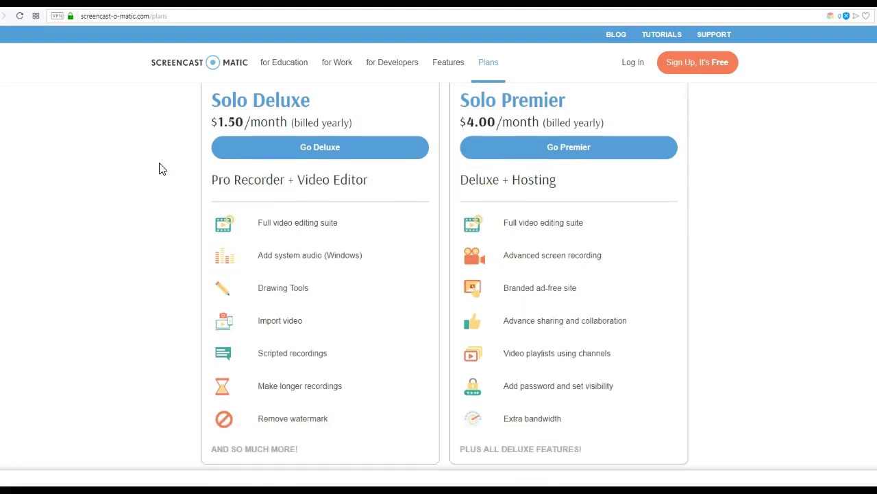
scroll(206, 168, up, 2)
- Open the Solo Deluxe subscription form and choose the 36-month subscription to view its pricing
drag(214, 206, 329, 227)
click(329, 224)
click(329, 250)
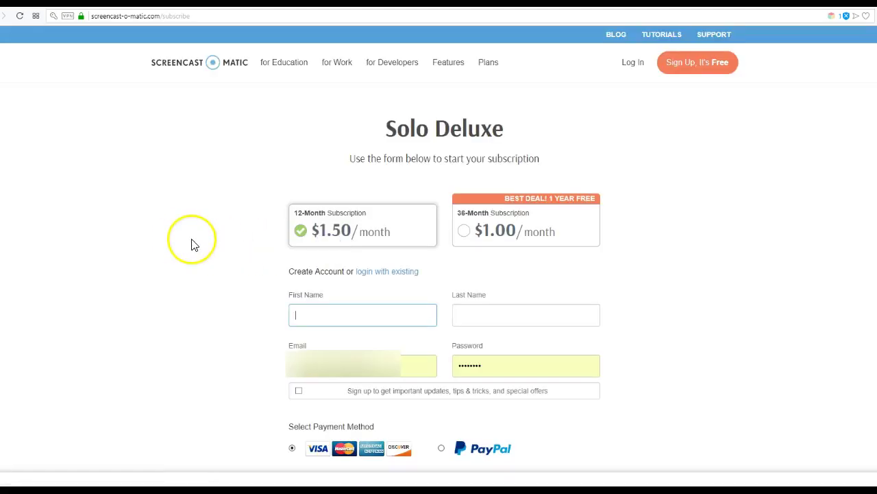
click(463, 223)
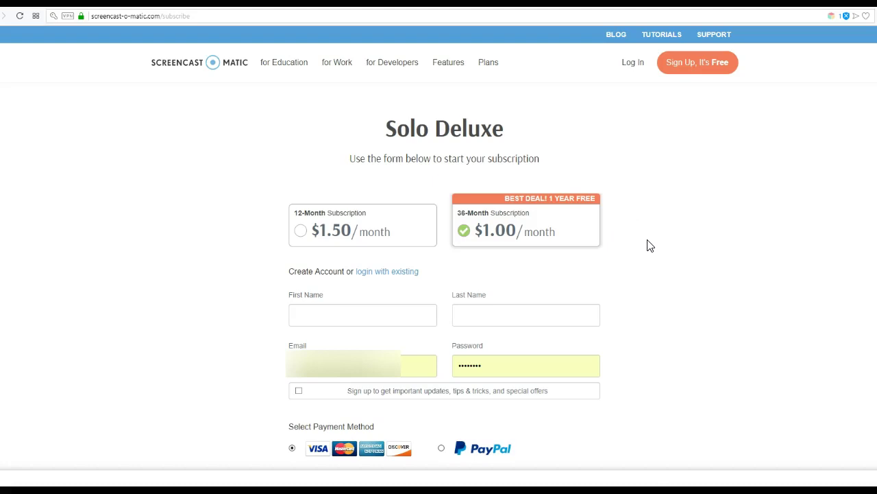
- Return to the Screencast-O-Matic home page and look through its recording, editing, sharing and educator sections
click(152, 65)
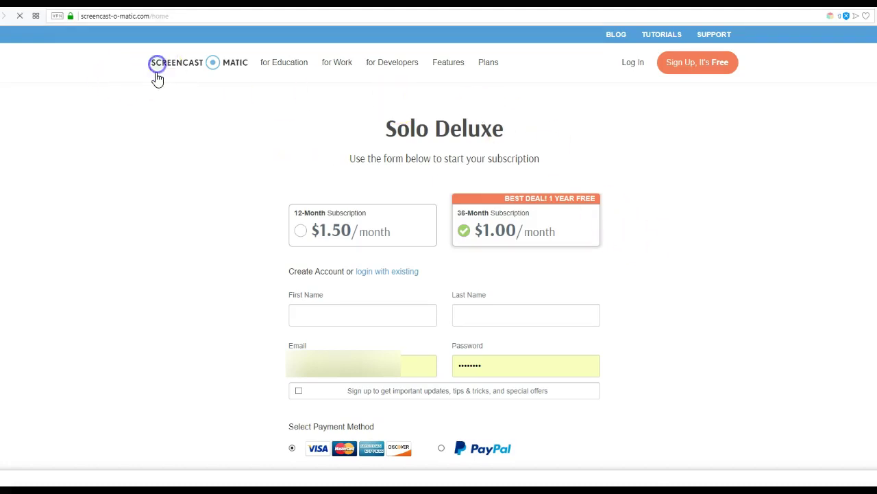
scroll(51, 249, down, 5)
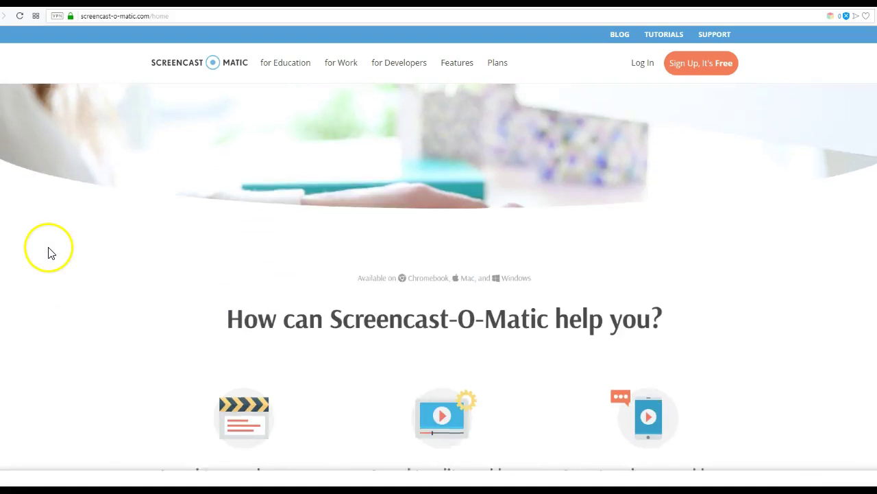
scroll(56, 251, down, 3)
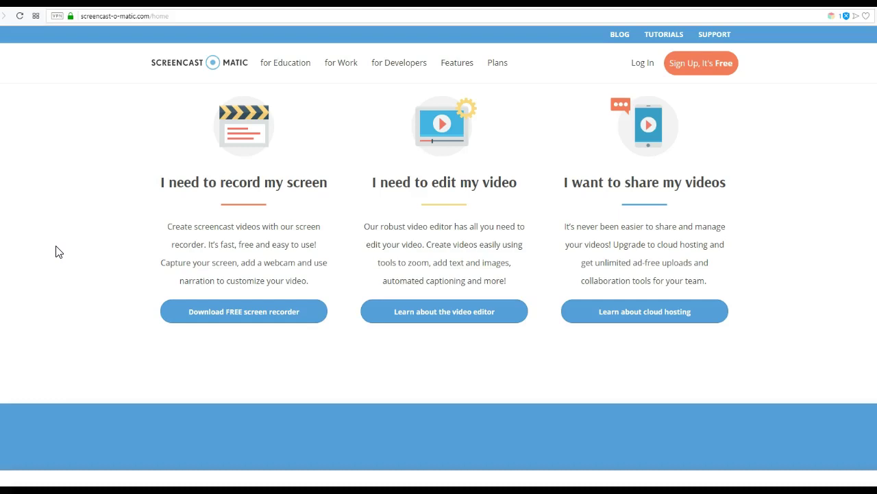
scroll(56, 251, down, 8)
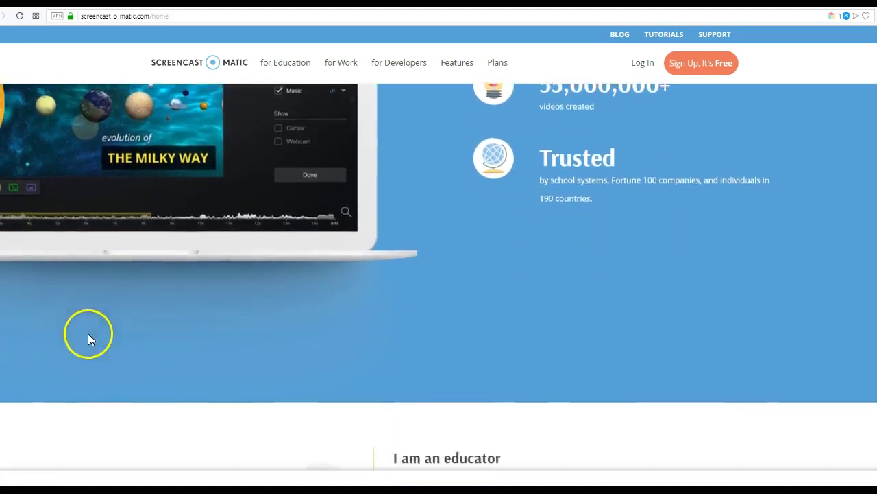
scroll(89, 339, down, 3)
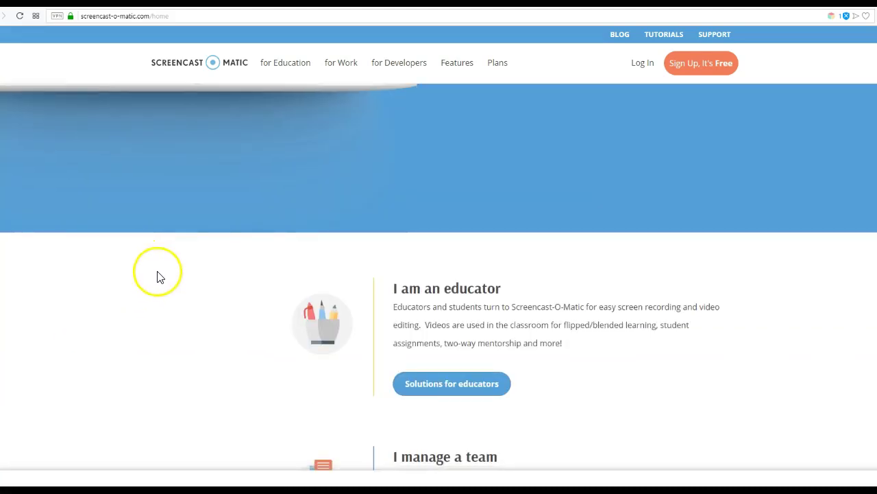
scroll(214, 214, up, 10)
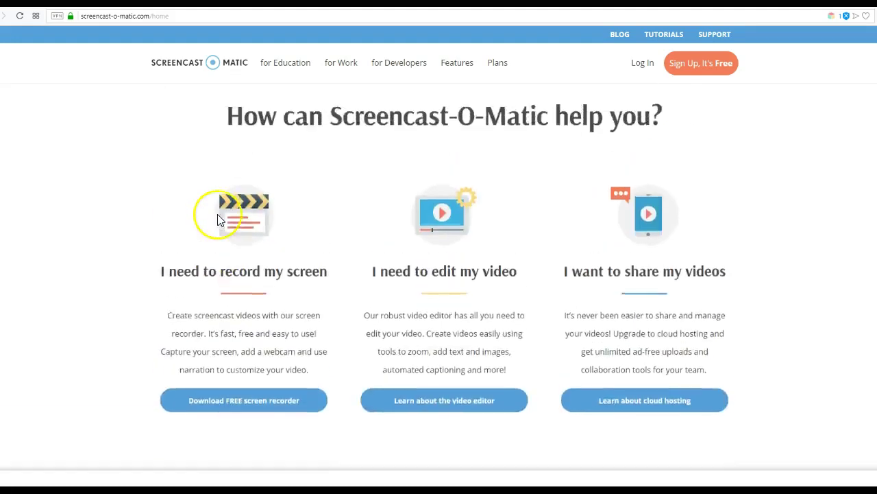
scroll(217, 218, up, 5)
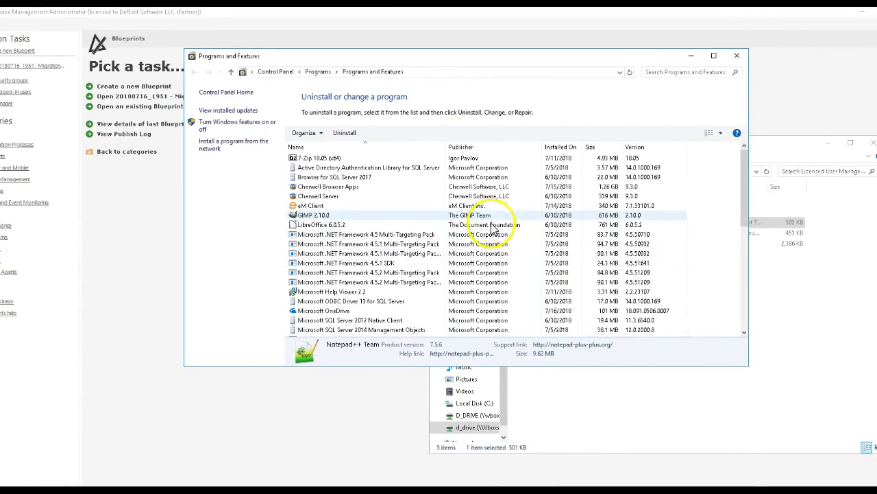
- In Programs and Features, select eM Client and Browser for SQL Server 2017 in turn and look through the rest of the list
click(739, 227)
click(492, 205)
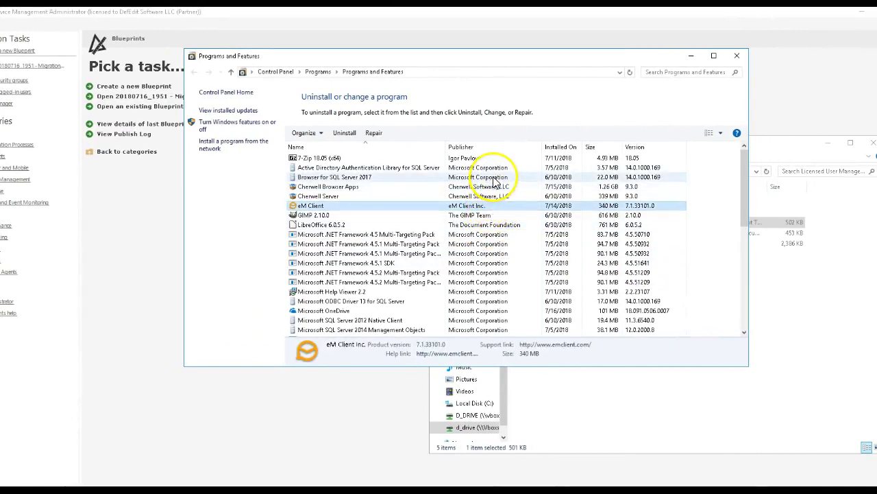
click(493, 177)
scroll(486, 205, down, 10)
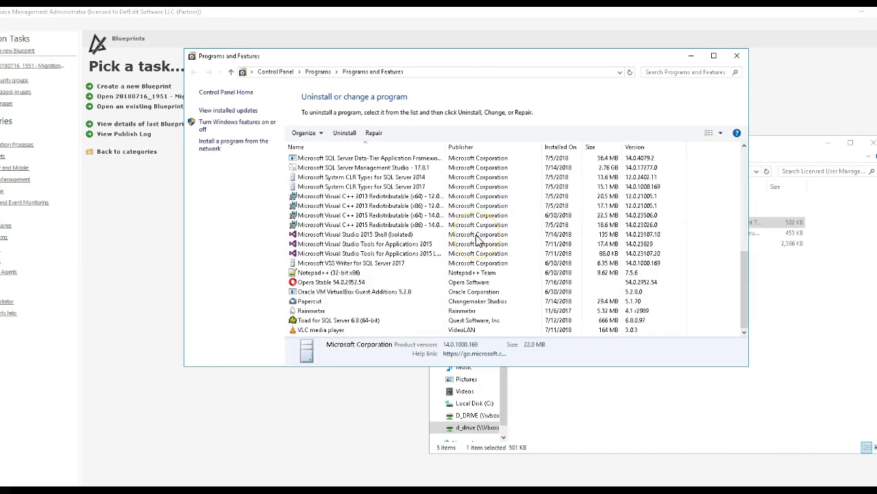
- Select Opera Stable, Oracle VM VirtualBox Guest Additions, Papercut and Rainmeter in turn, and close Programs and Features
click(461, 282)
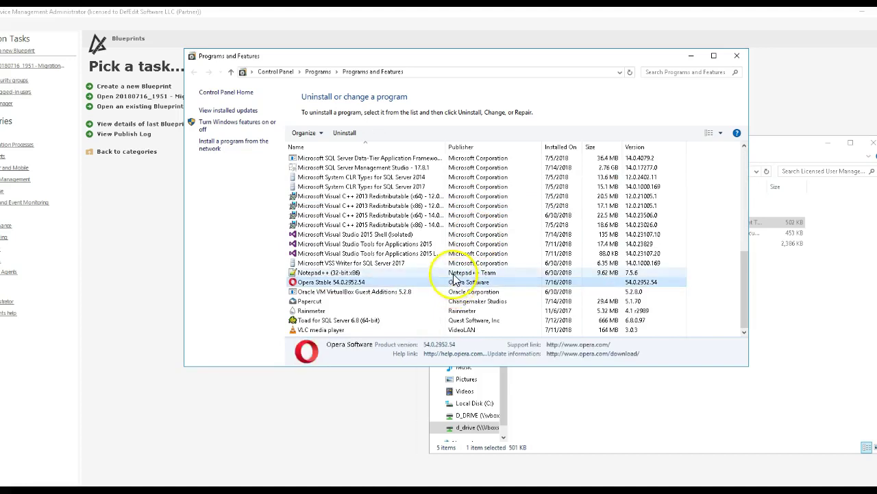
click(445, 291)
click(446, 301)
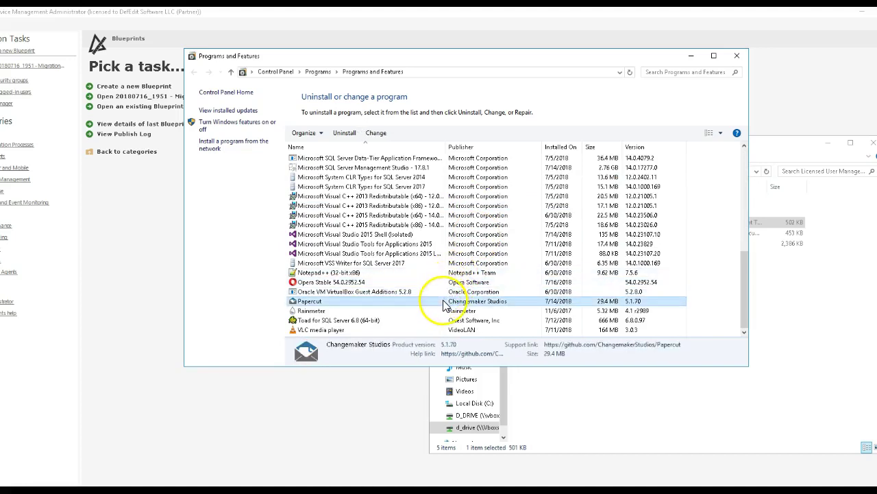
click(443, 311)
click(737, 56)
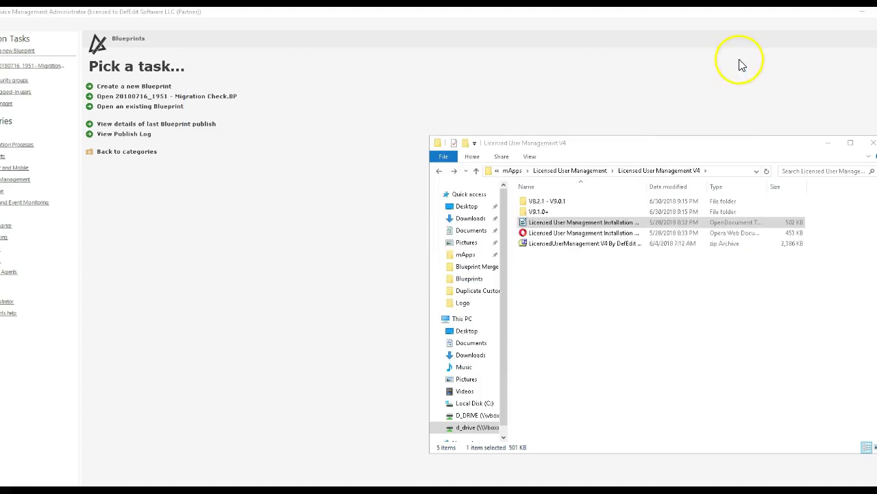